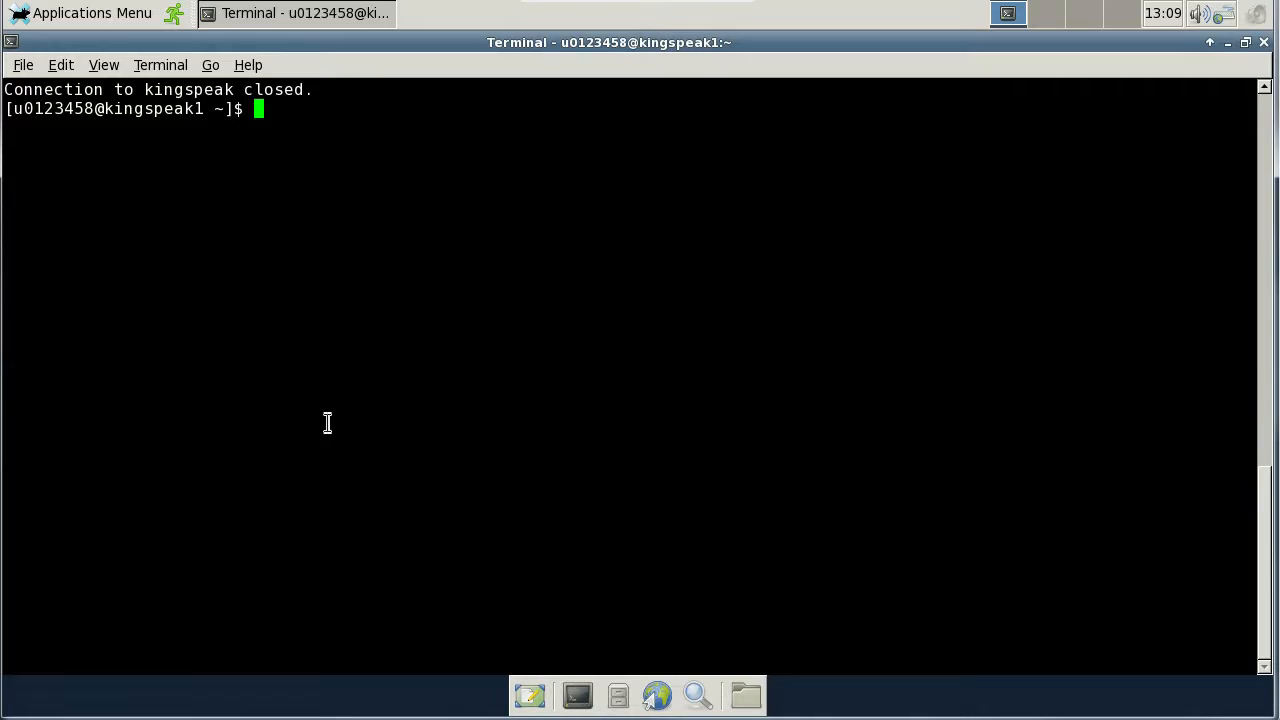
Step: Restore the terminal from full screen, move it near the top and drag its bottom edge to make it taller
click(1246, 42)
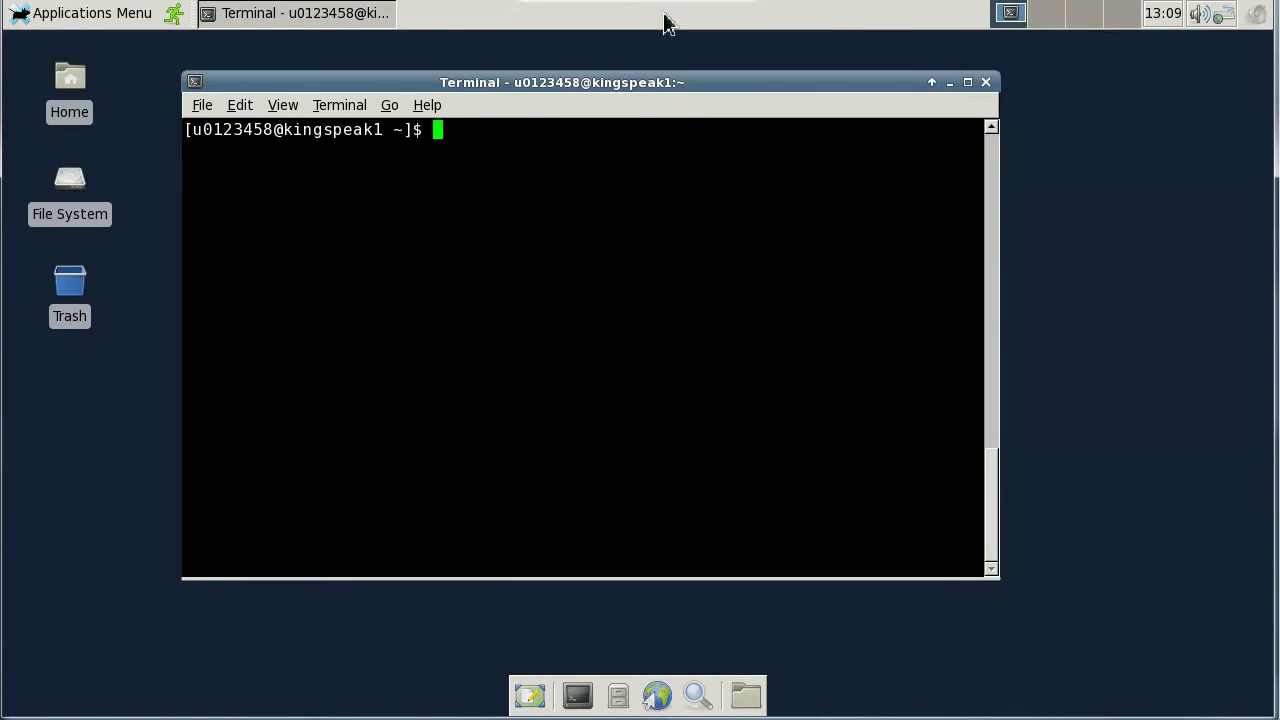
drag(477, 92, 555, 103)
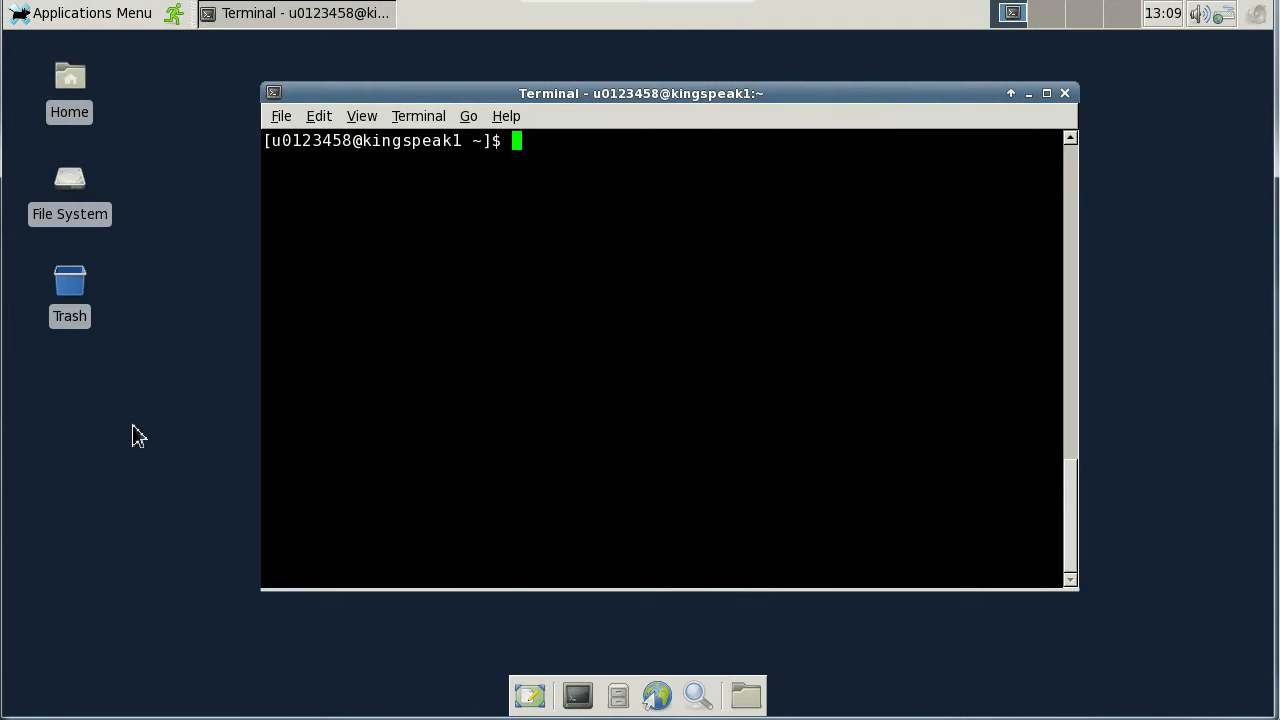
right_click(110, 394)
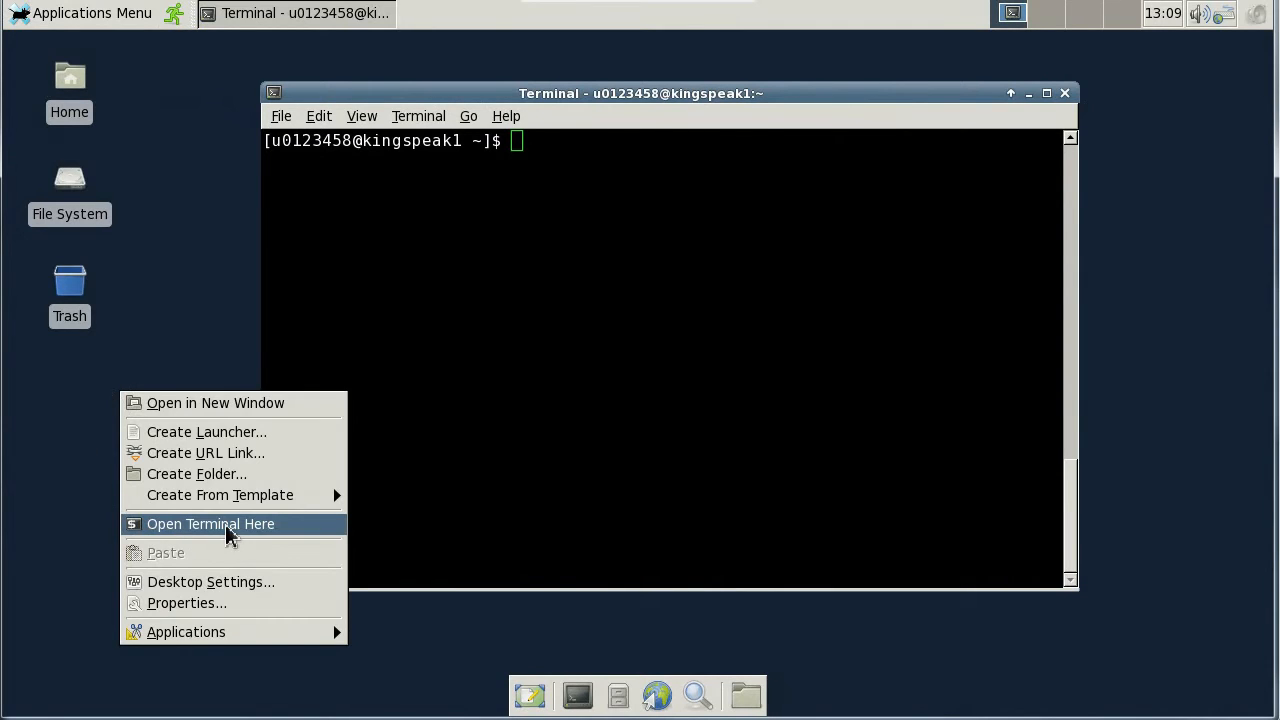
click(575, 333)
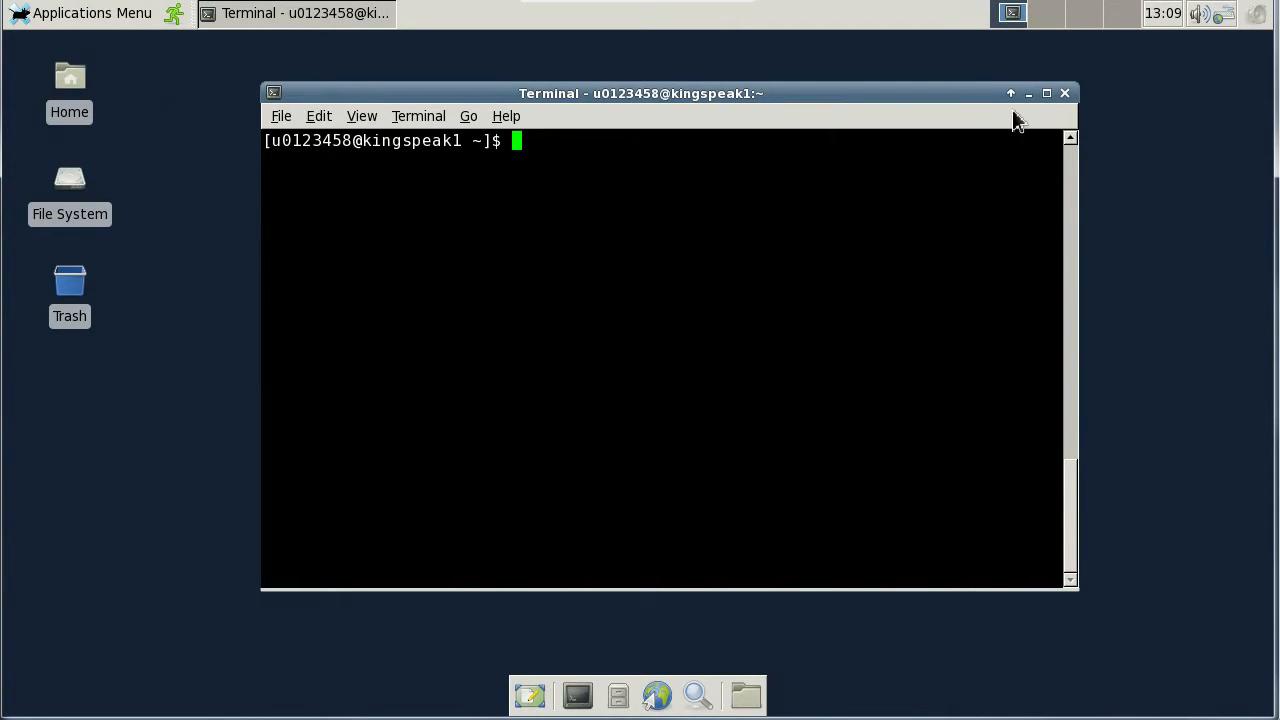
drag(658, 90, 603, 50)
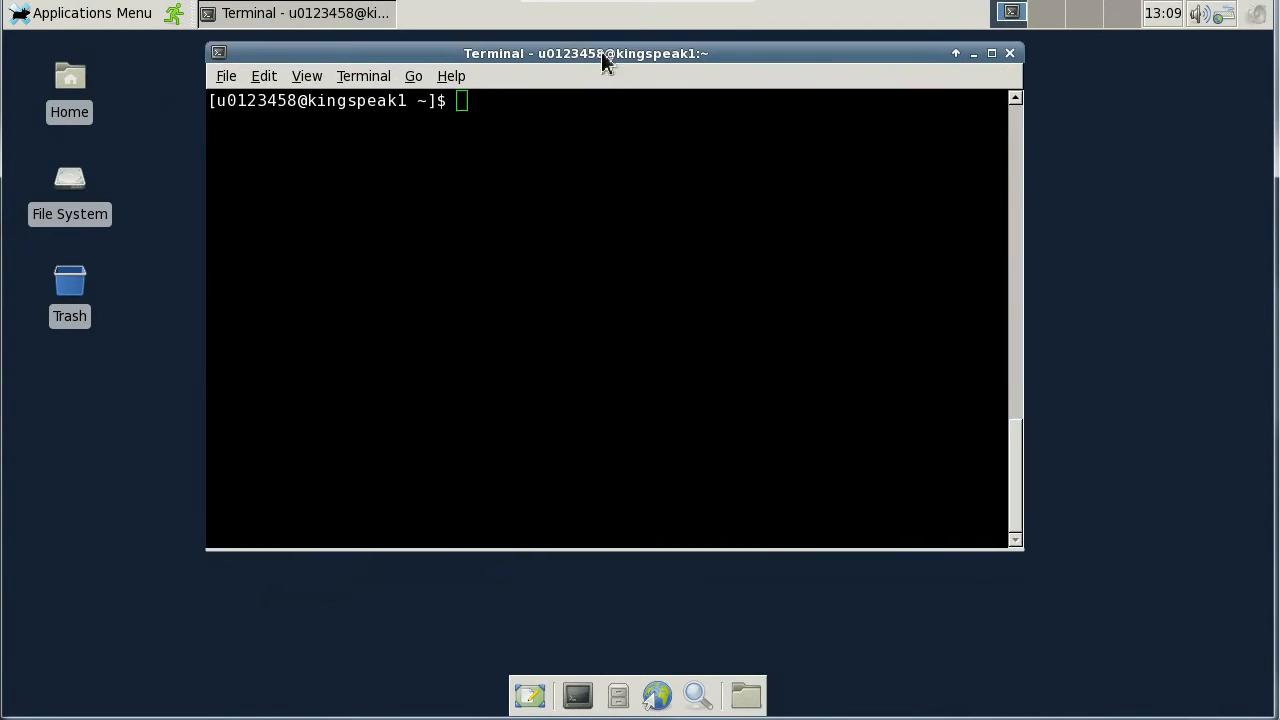
drag(891, 547, 891, 644)
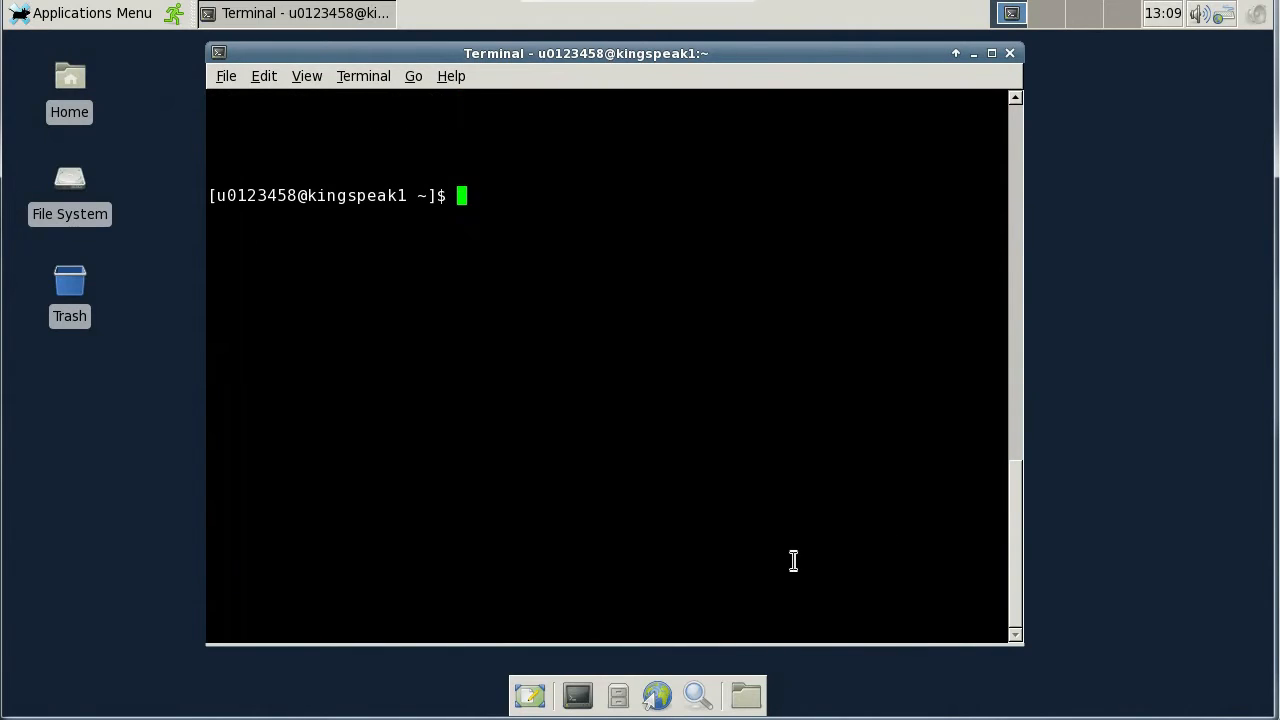
key(Return)
key(Return)
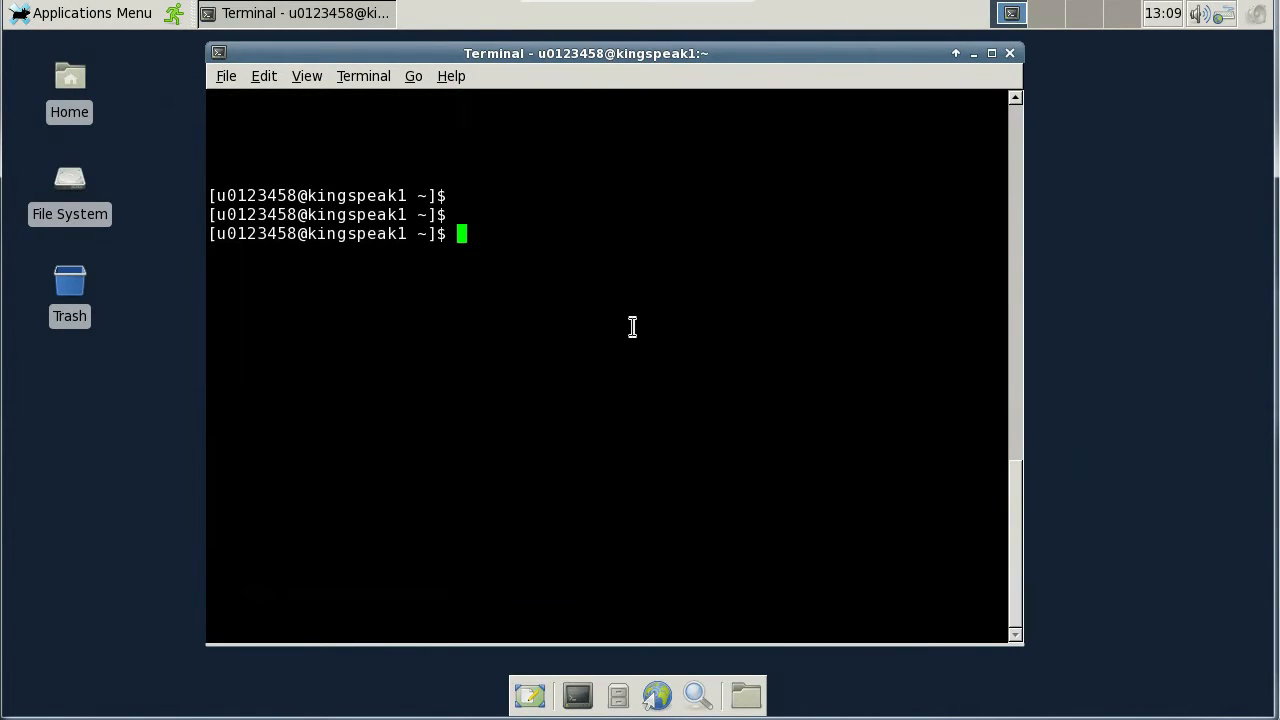
text(clear)
key(Return)
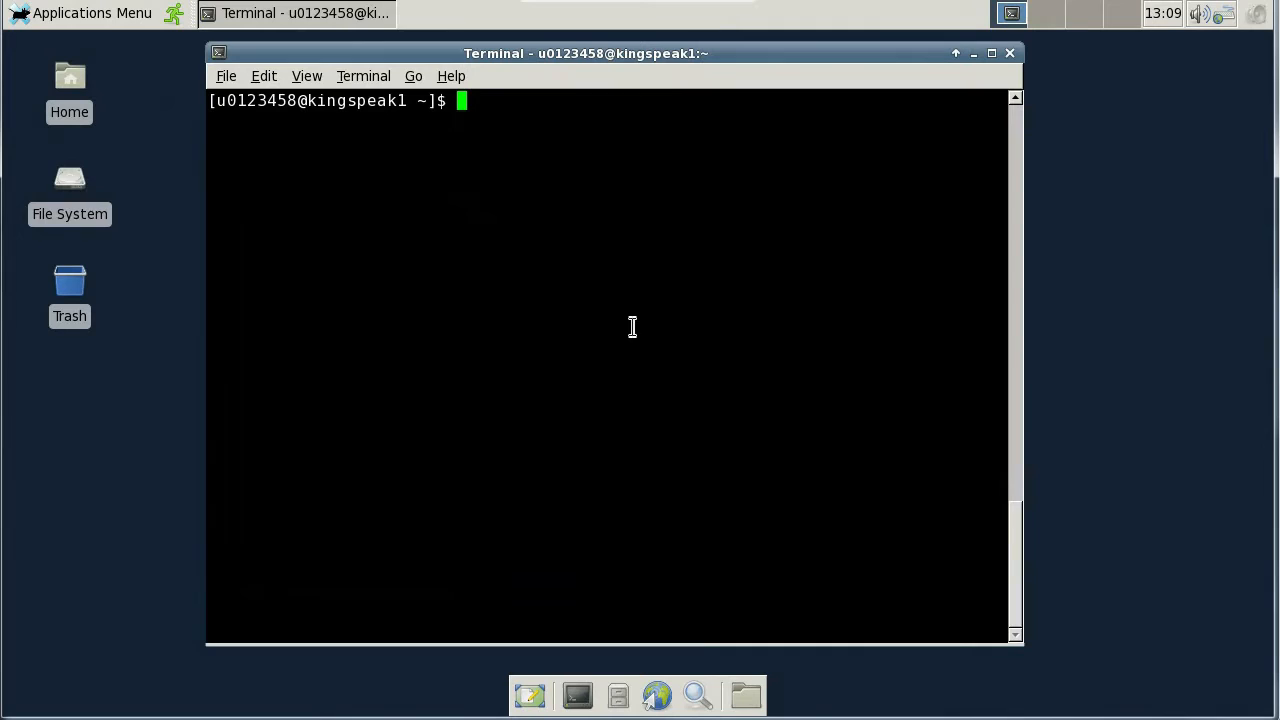
text(ssh )
text(u0)
text(123458)
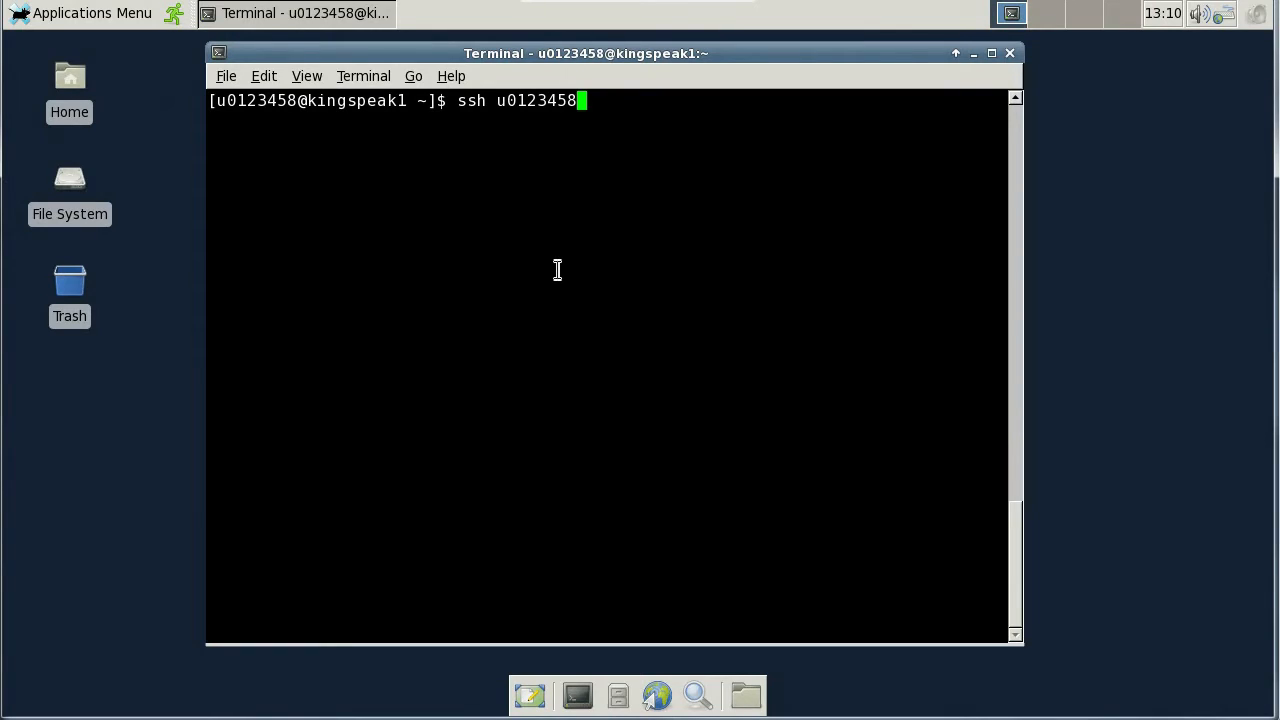
text(@)
text(ember)
text(.chpc)
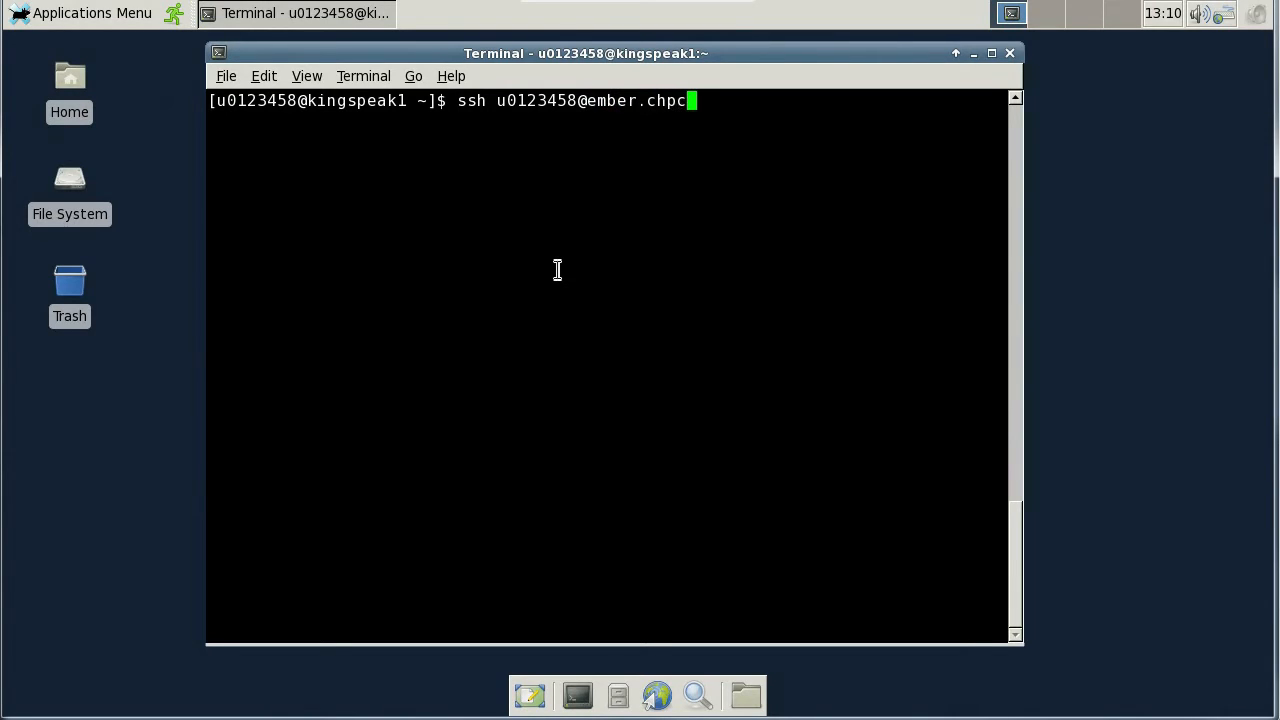
text(.utah.edu)
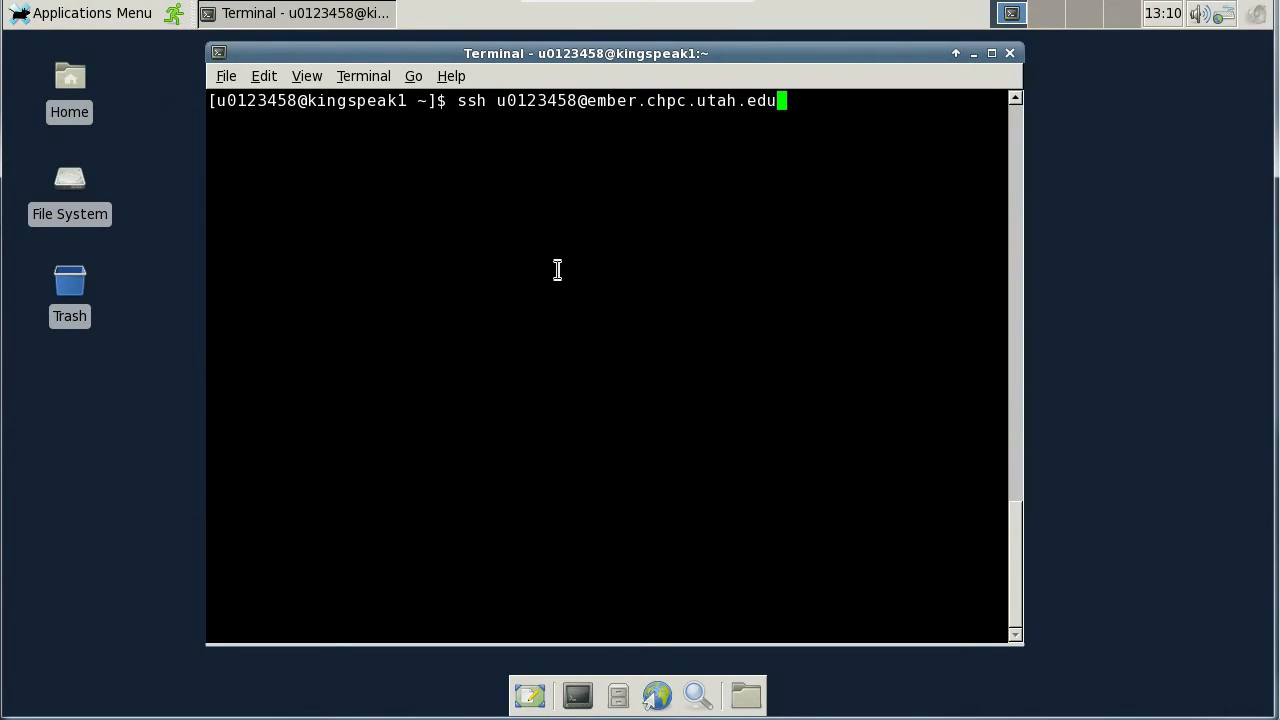
key(BackSpace)
key(BackSpace)
key(BackSpace)
key(BackSpace)
key(BackSpace)
key(BackSpace)
key(BackSpace)
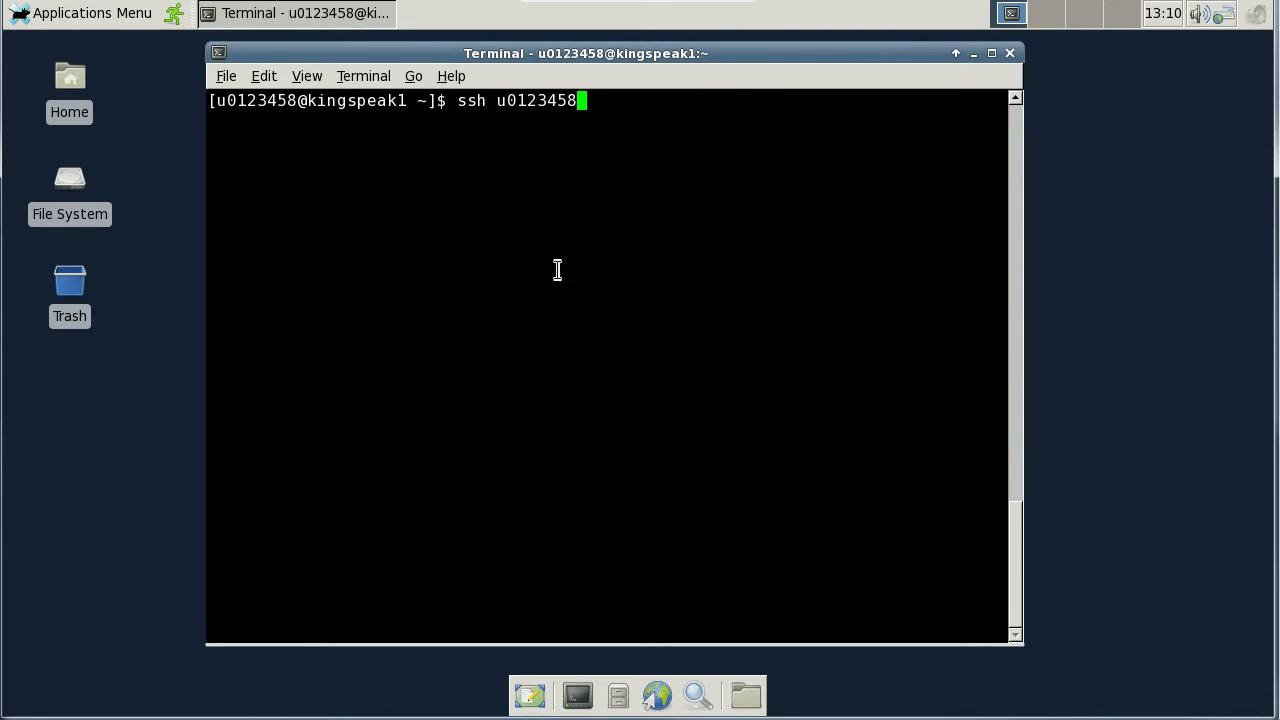
text(@kingspeak.chpc)
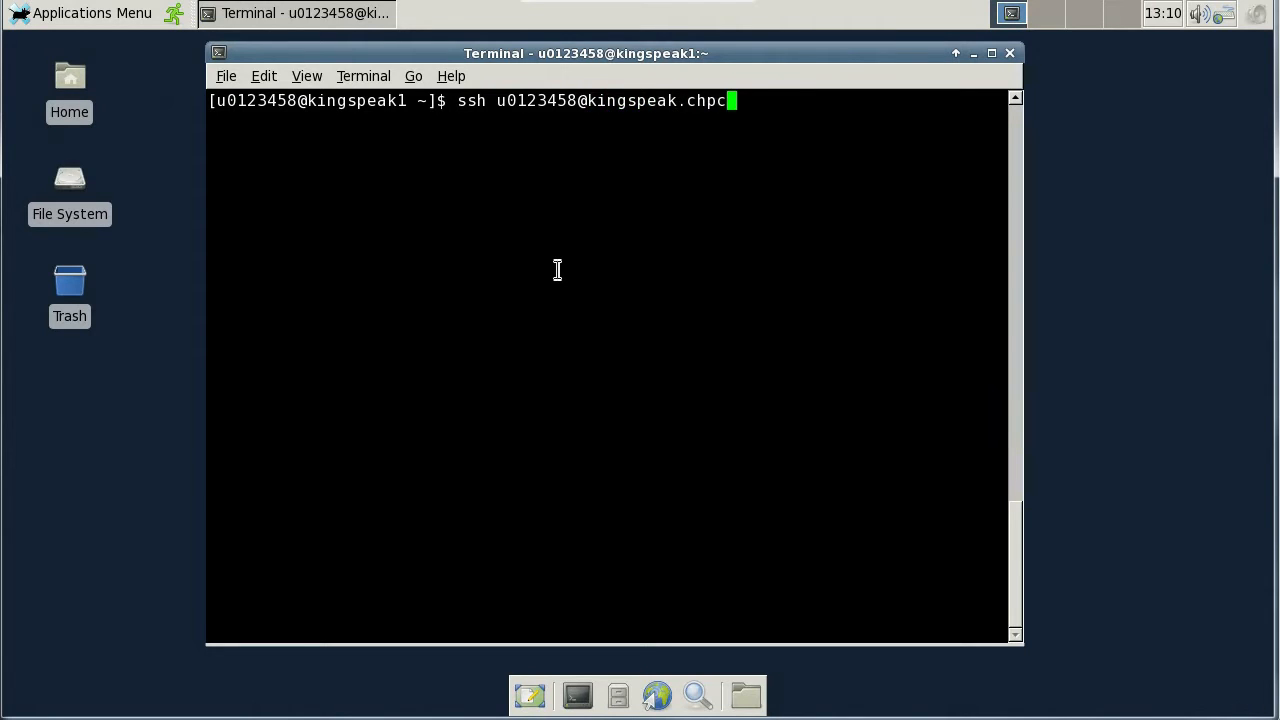
text(.utah.edu)
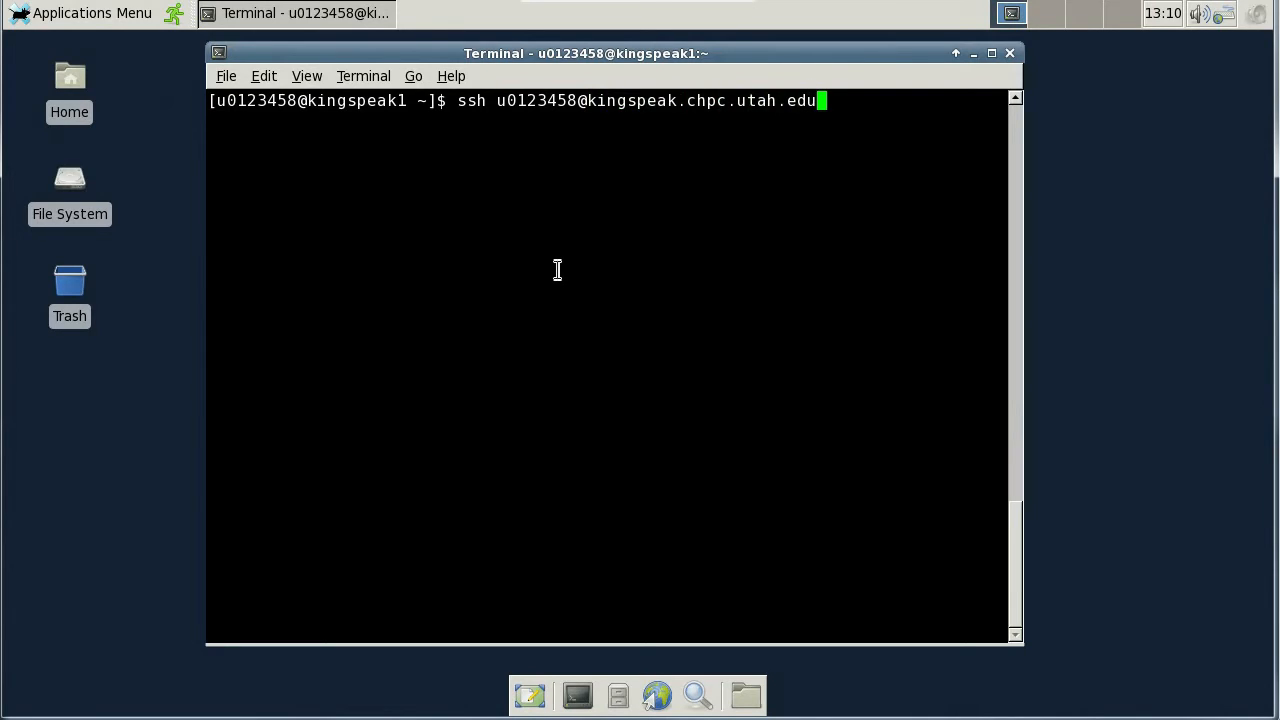
key(Return)
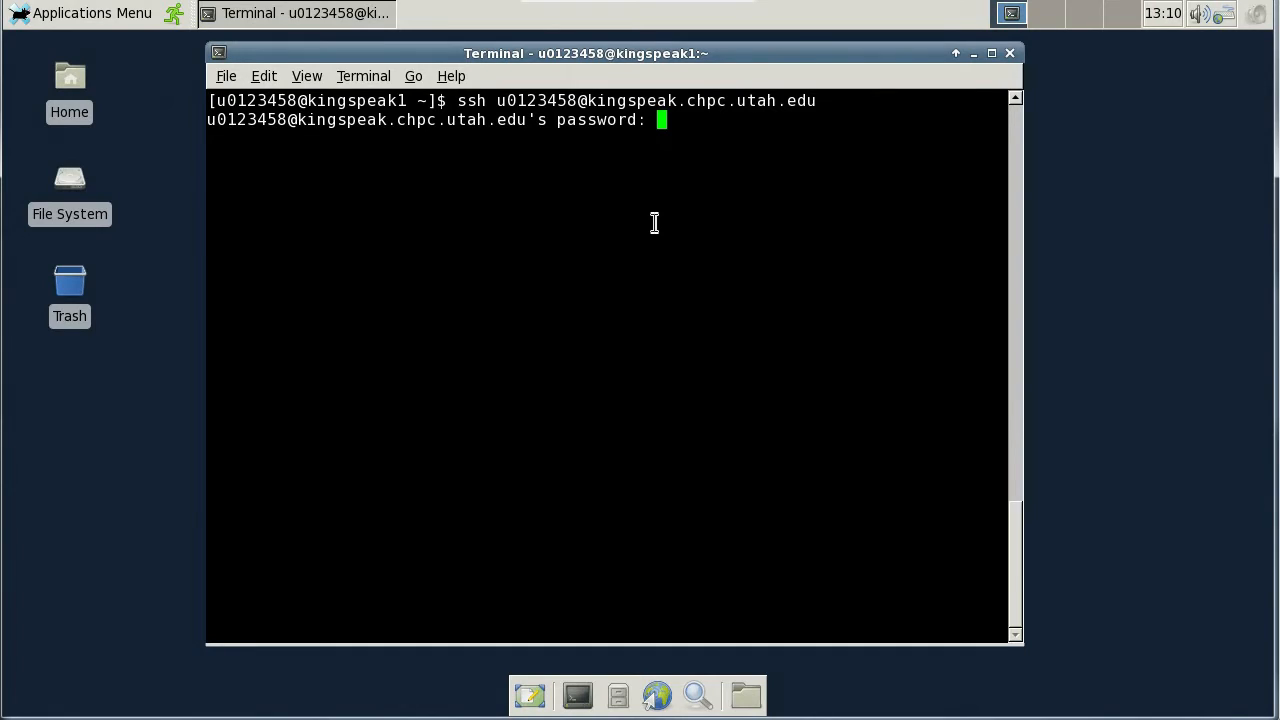
Step: Submit the password, retry the ssh after Ctrl+C, read the CHPC banner and exit the remote session
key(Return)
key(ctrl+c)
key(Up)
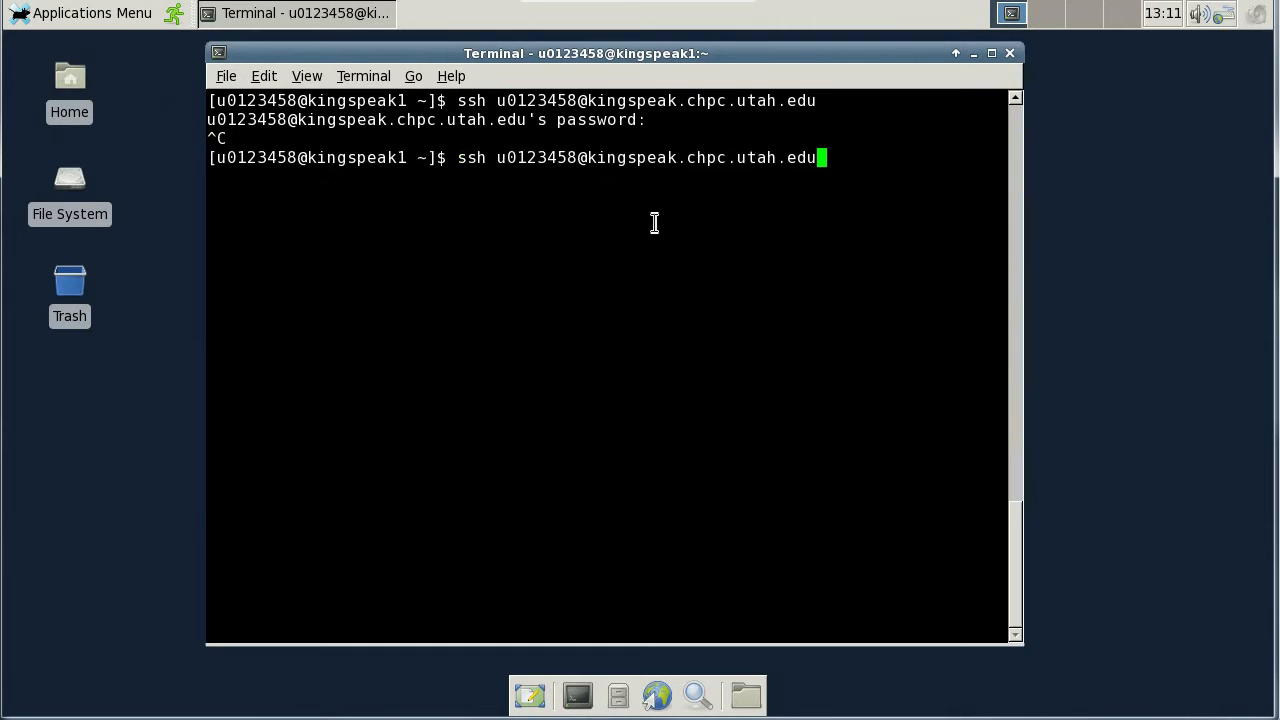
key(Return)
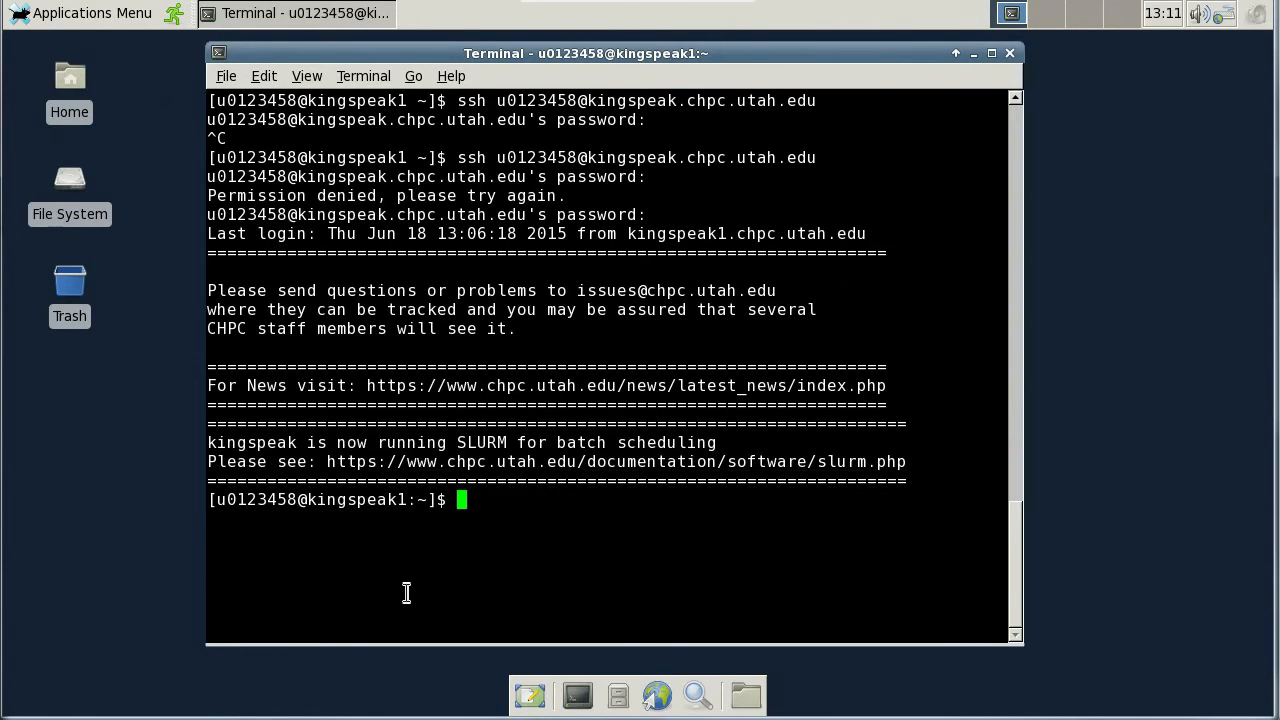
text(exit)
key(Return)
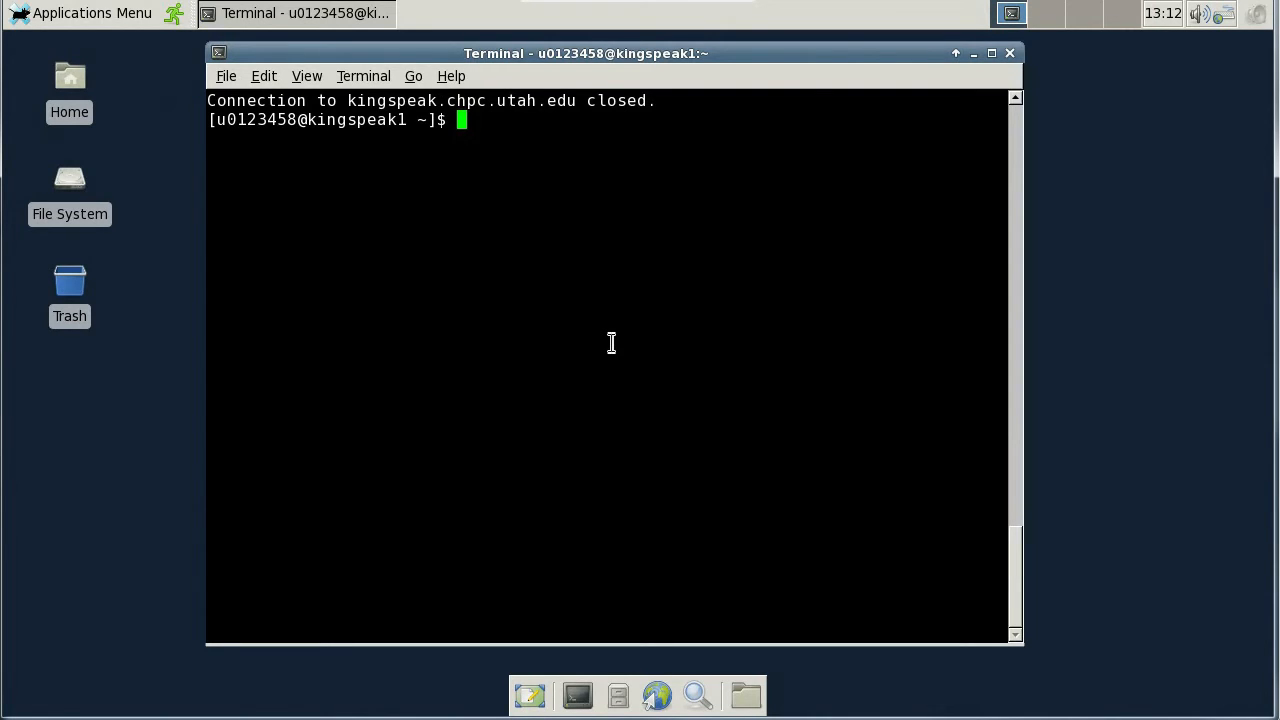
Step: Rerun the previous ssh command with -X added and enter the password to log into kingspeak
key(Up)
key(Home)
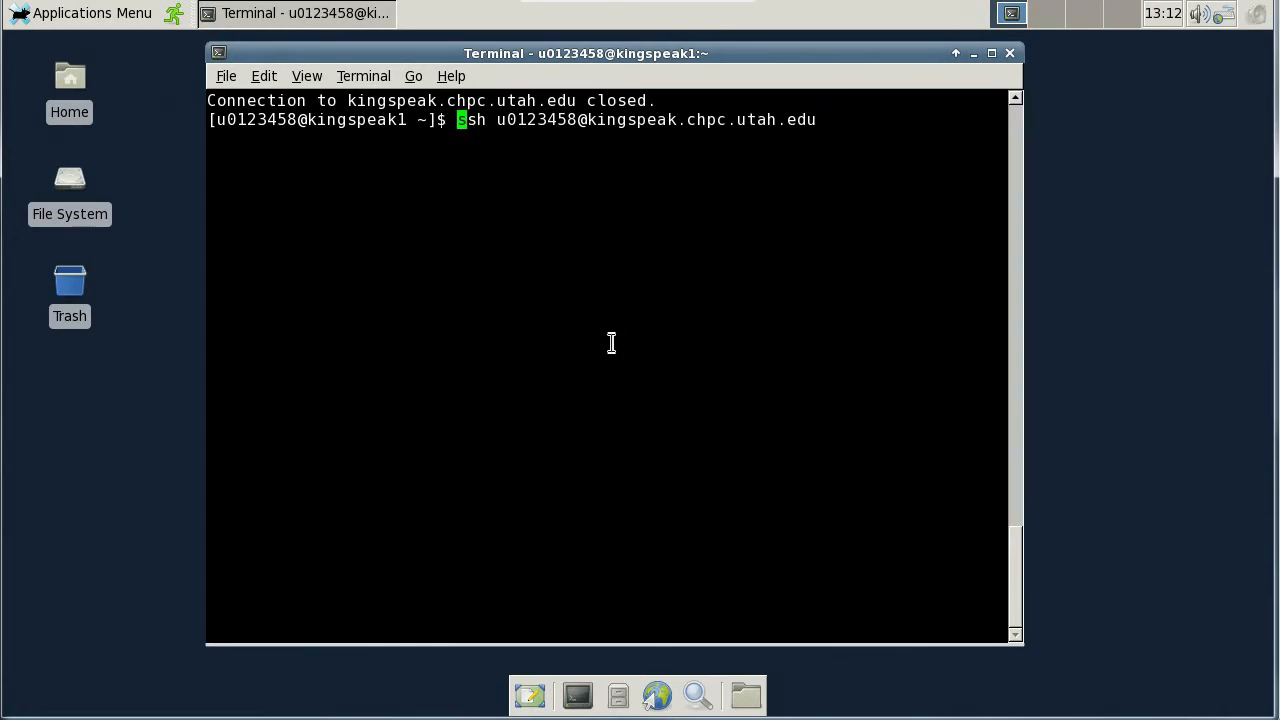
key(Right)
key(Right)
key(Right)
text(-)
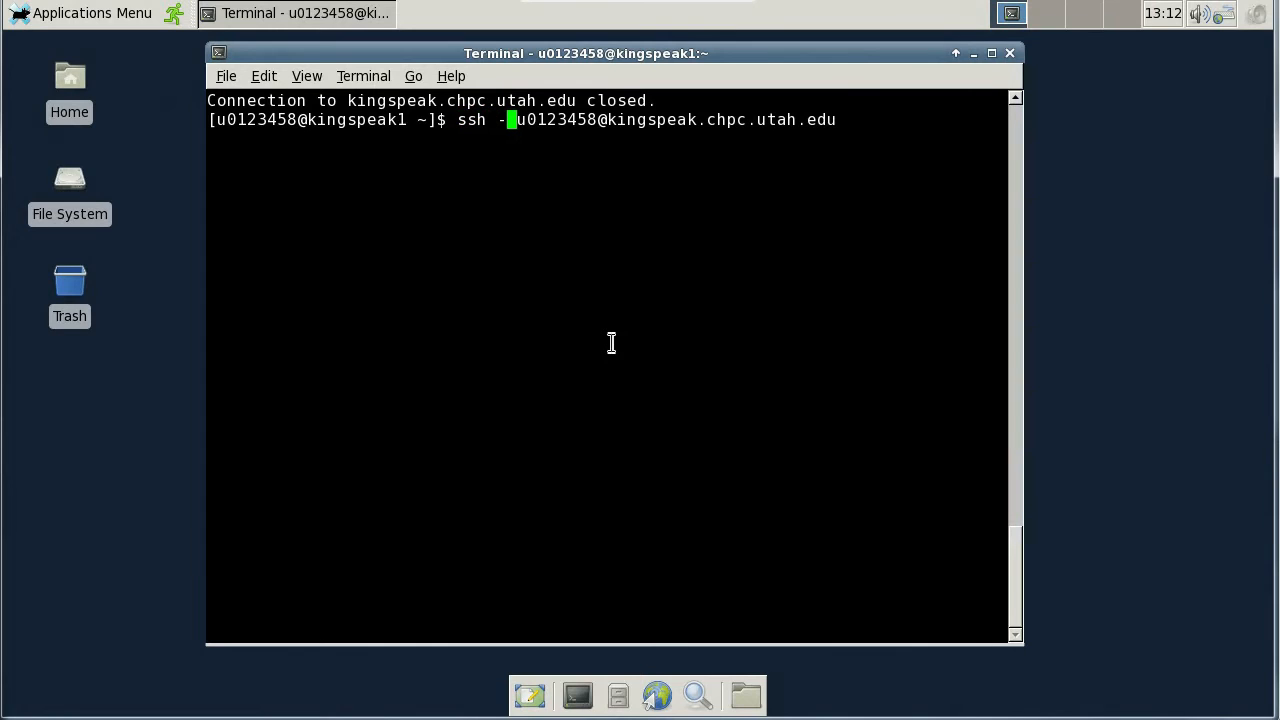
key(BackSpace)
key(BackSpace)
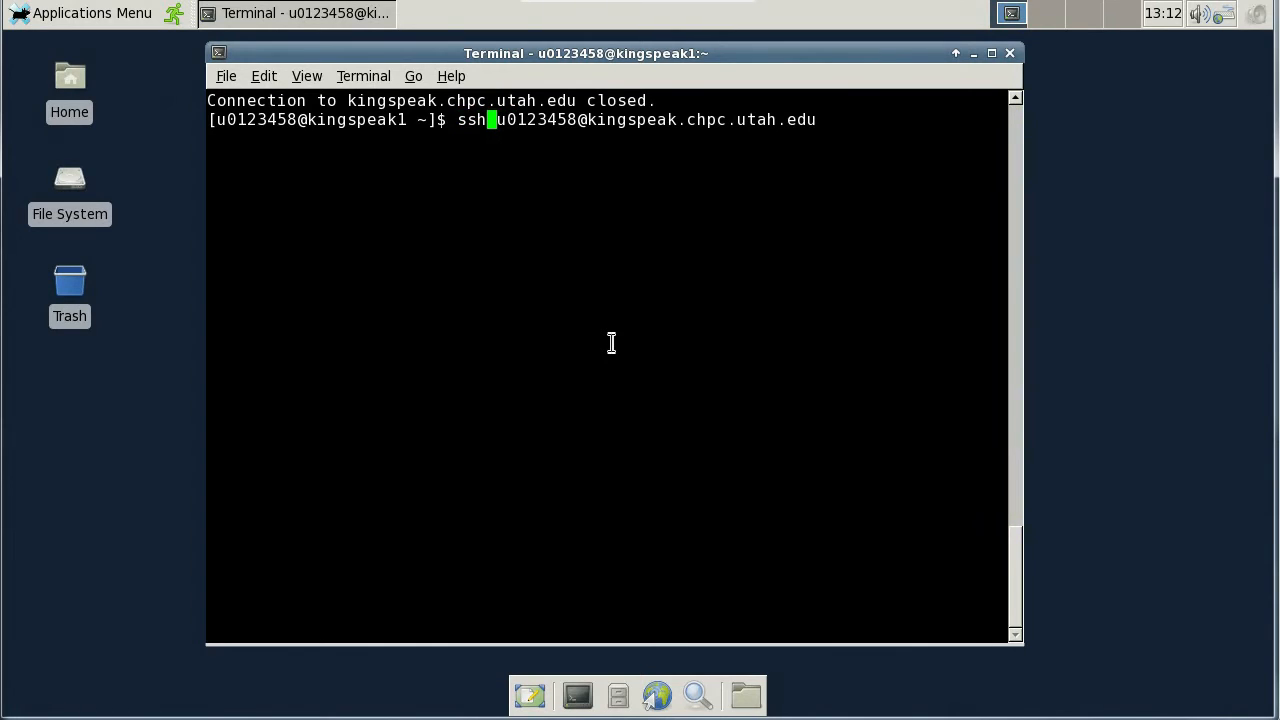
text(-)
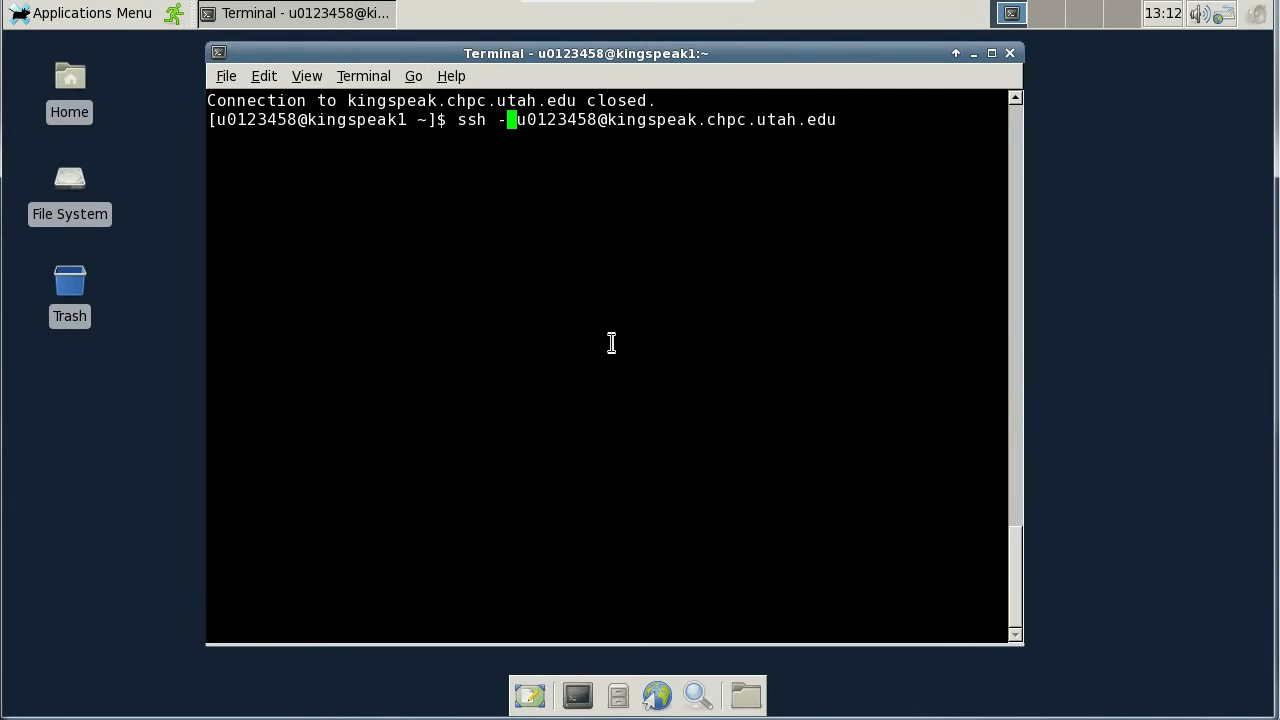
text(X)
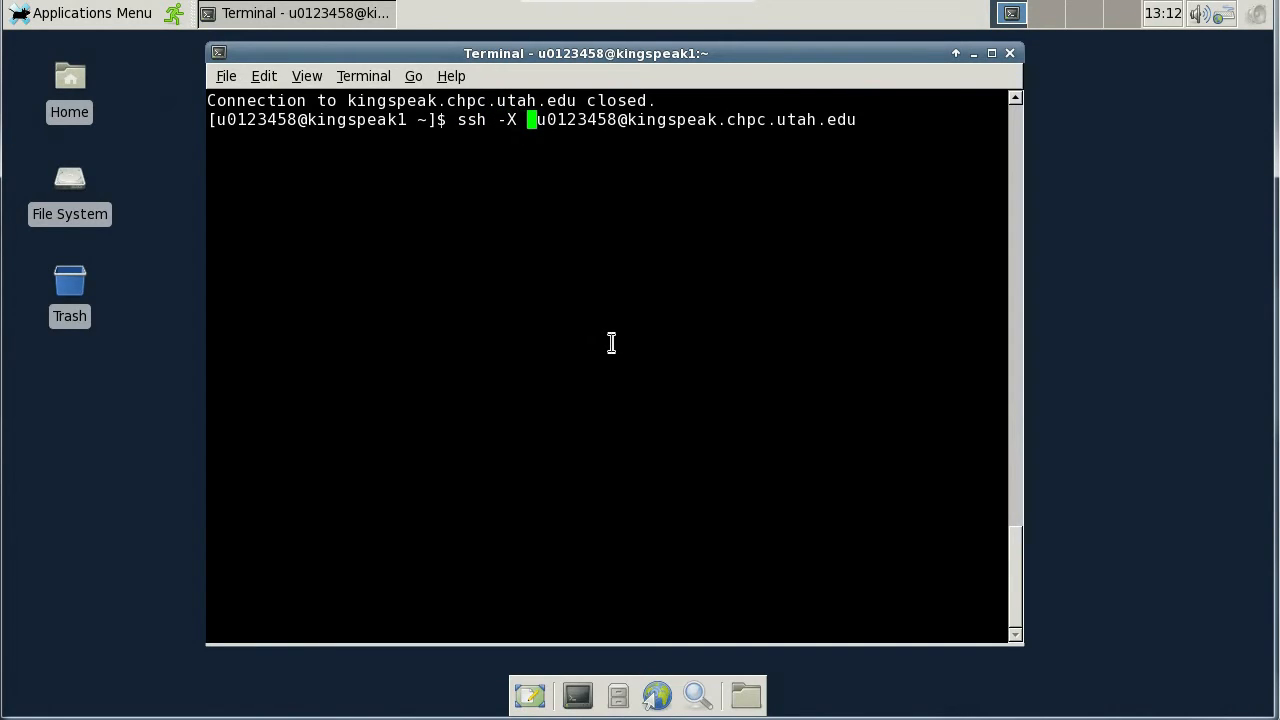
key(Return)
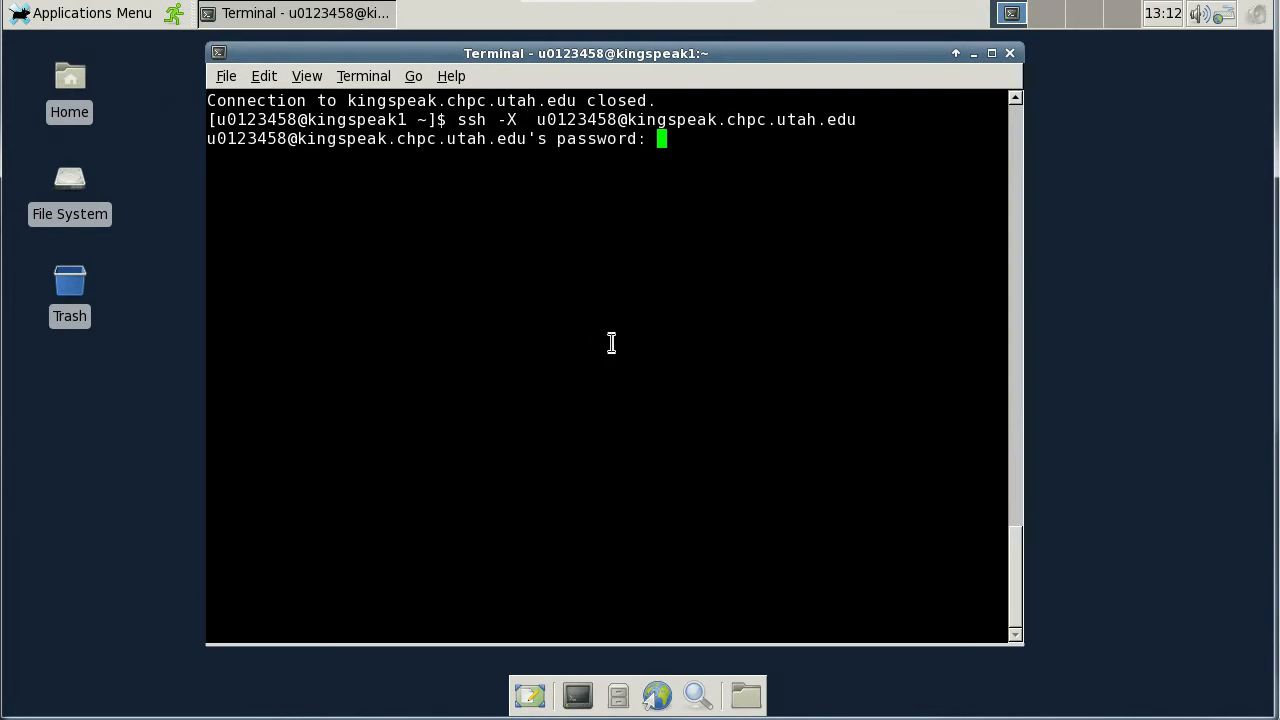
key(Return)
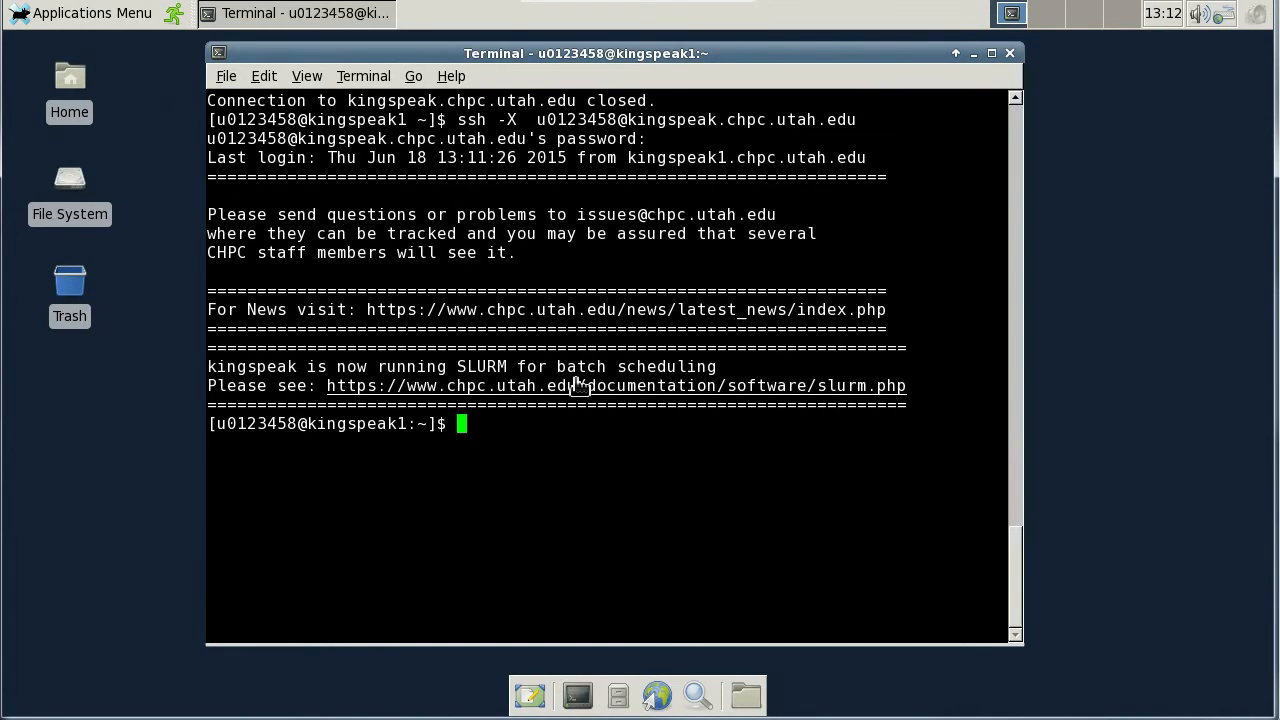
text(xeyees)
Step: Run xeyes forwarded from kingspeak, stop it with Ctrl+C and exit the remote session
key(Return)
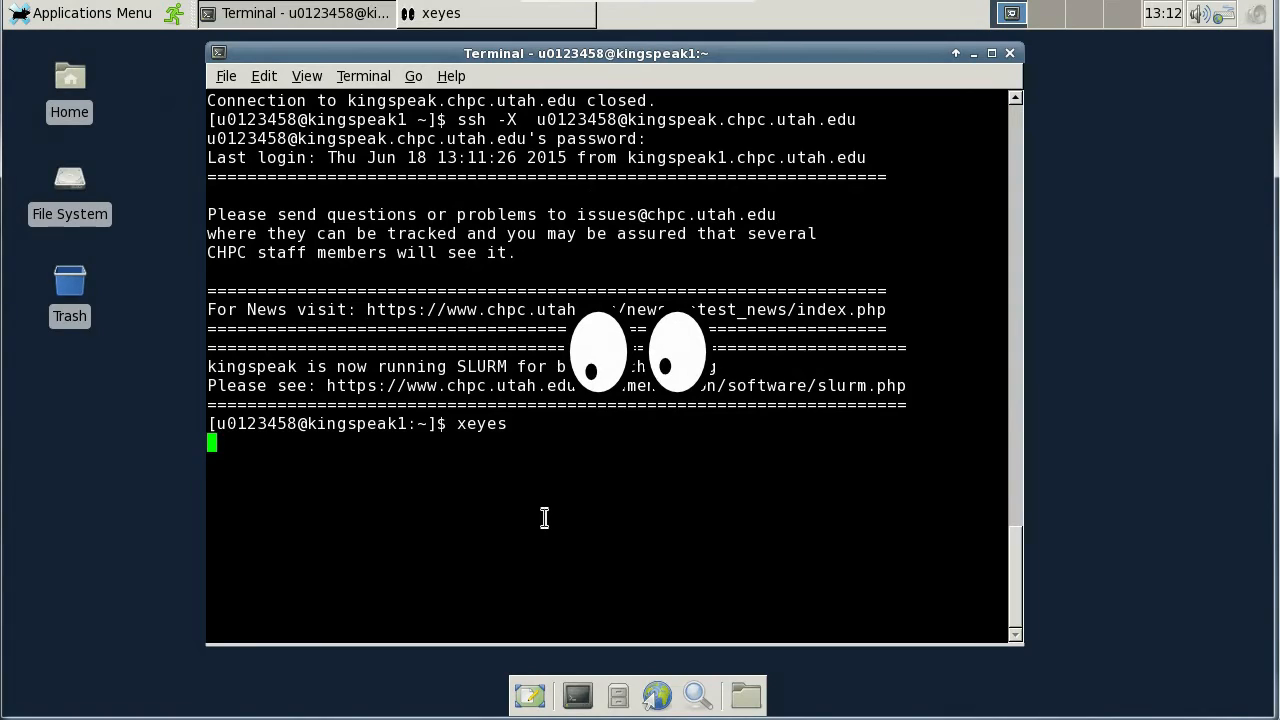
key(ctrl+c)
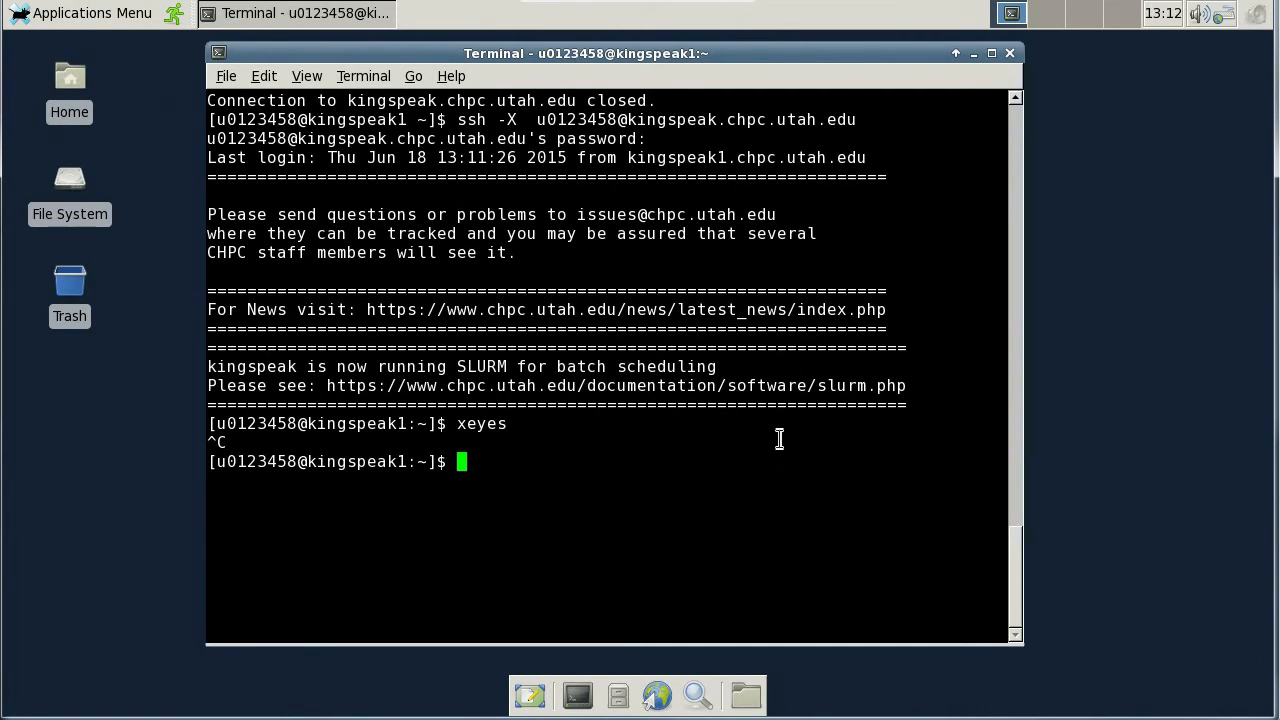
text(ex)
text(it)
key(Return)
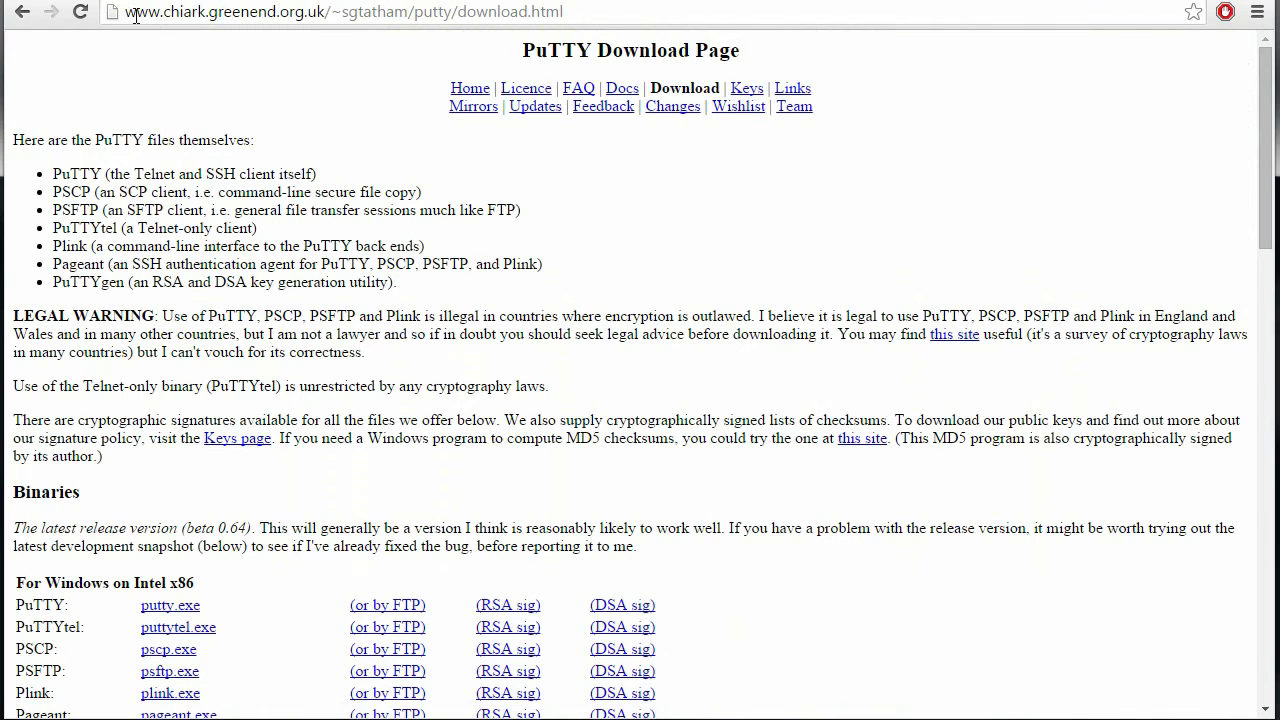
Step: Highlight the page address and the For Windows on Intel x86 heading on the PuTTY download page
mouse_move(127, 12)
mouse_down()
mouse_move(510, 46)
mouse_move(668, 44)
mouse_up()
click(629, 97)
scroll(625, 244, down, 2)
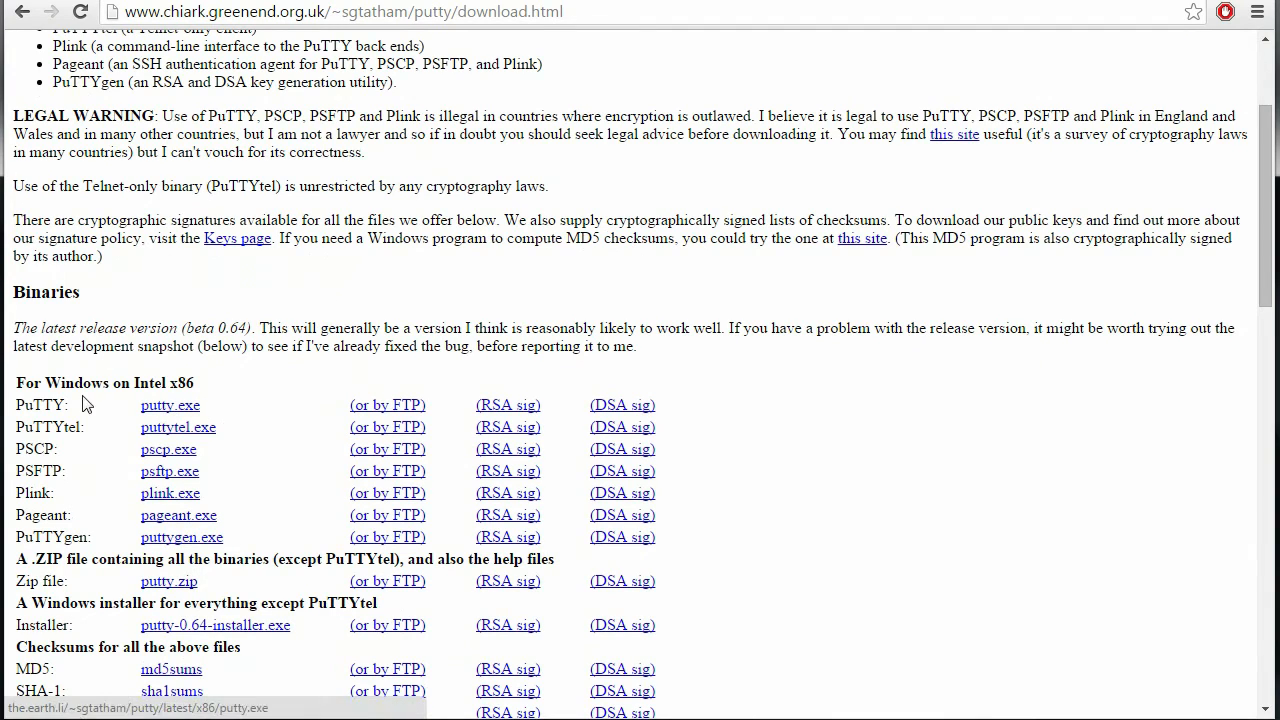
drag(17, 378, 204, 392)
click(283, 406)
Step: Download putty.exe for Windows, launch it from the shelf and confirm running it
click(163, 410)
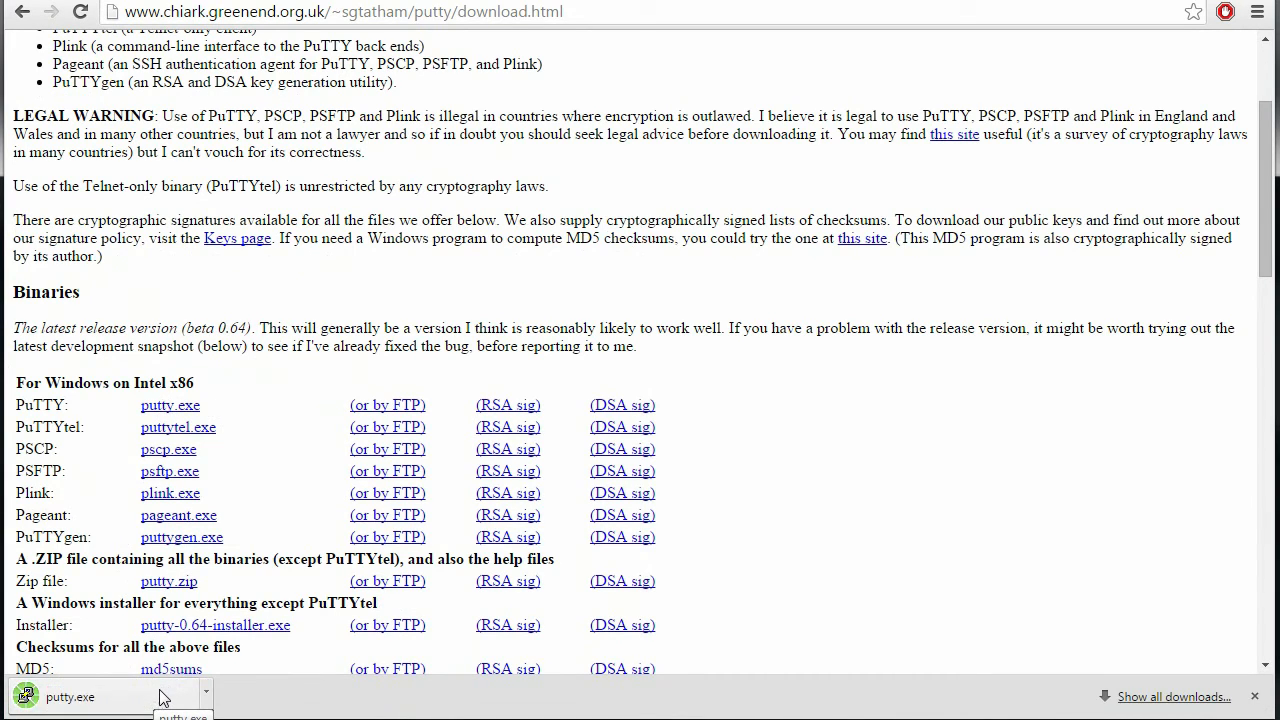
click(163, 697)
click(770, 395)
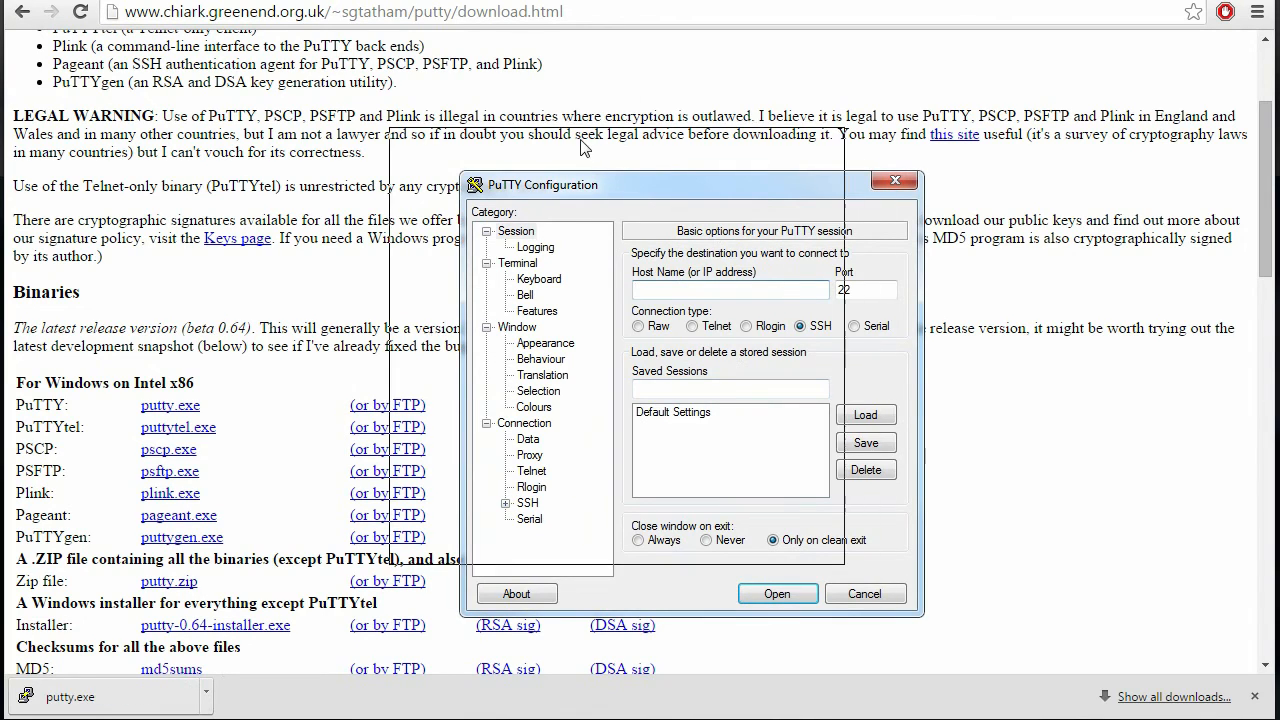
drag(655, 187, 581, 139)
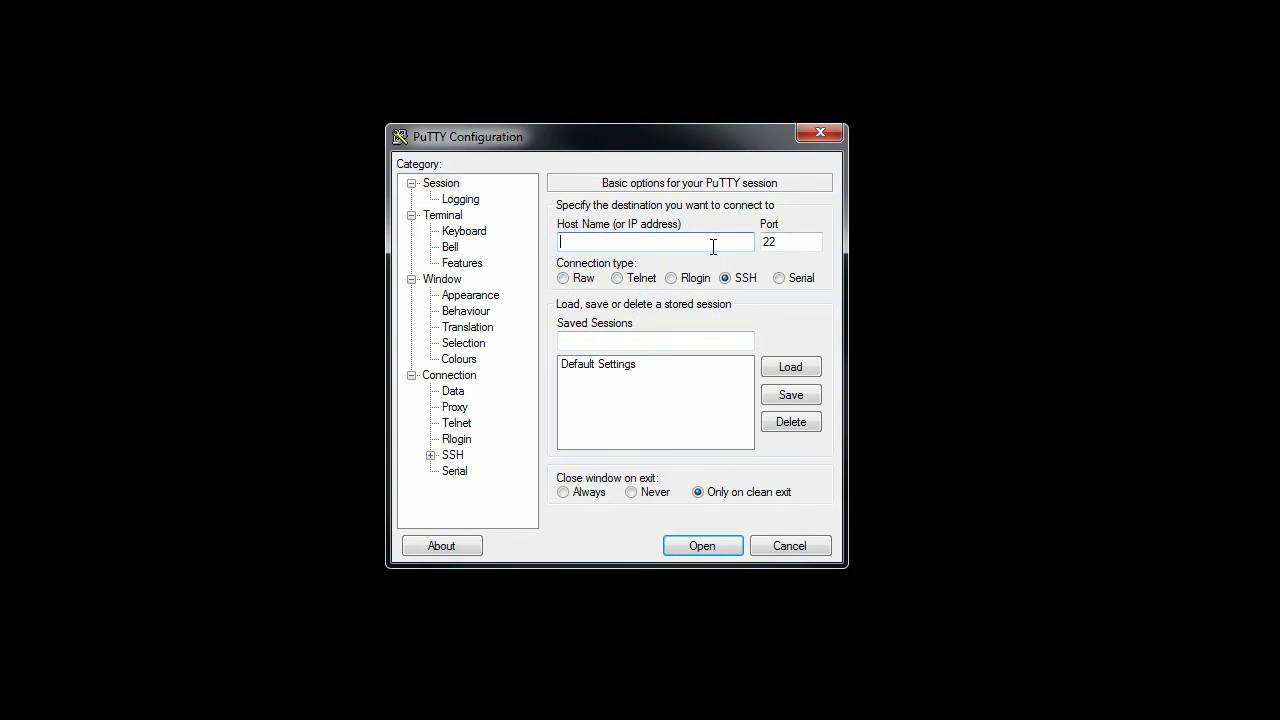
click(602, 341)
text(u0)
text(ngs)
text(eak.)
text(chpc.utah)
text(.edu)
Step: Save the kingspeak.chpc.utah.edu SSH connection as a session named kingspeak and select it
key(Home)
text(u012345)
text(8@)
click(648, 341)
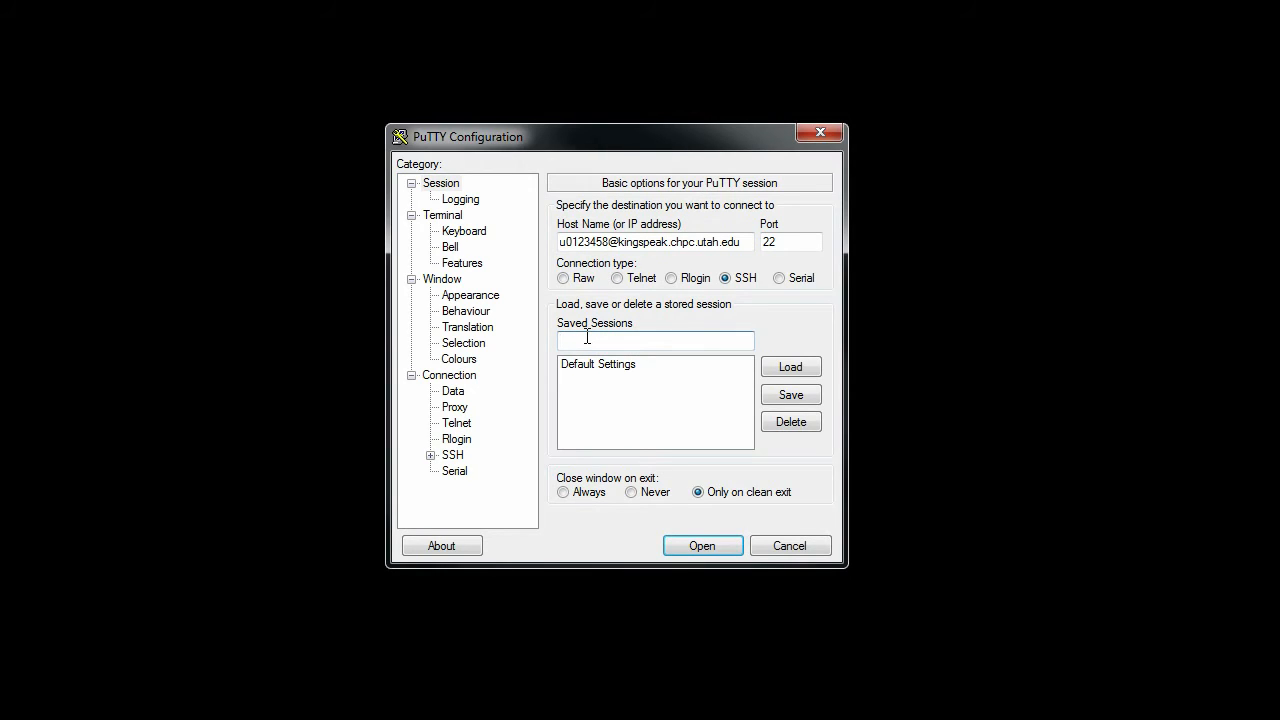
text(kingsp)
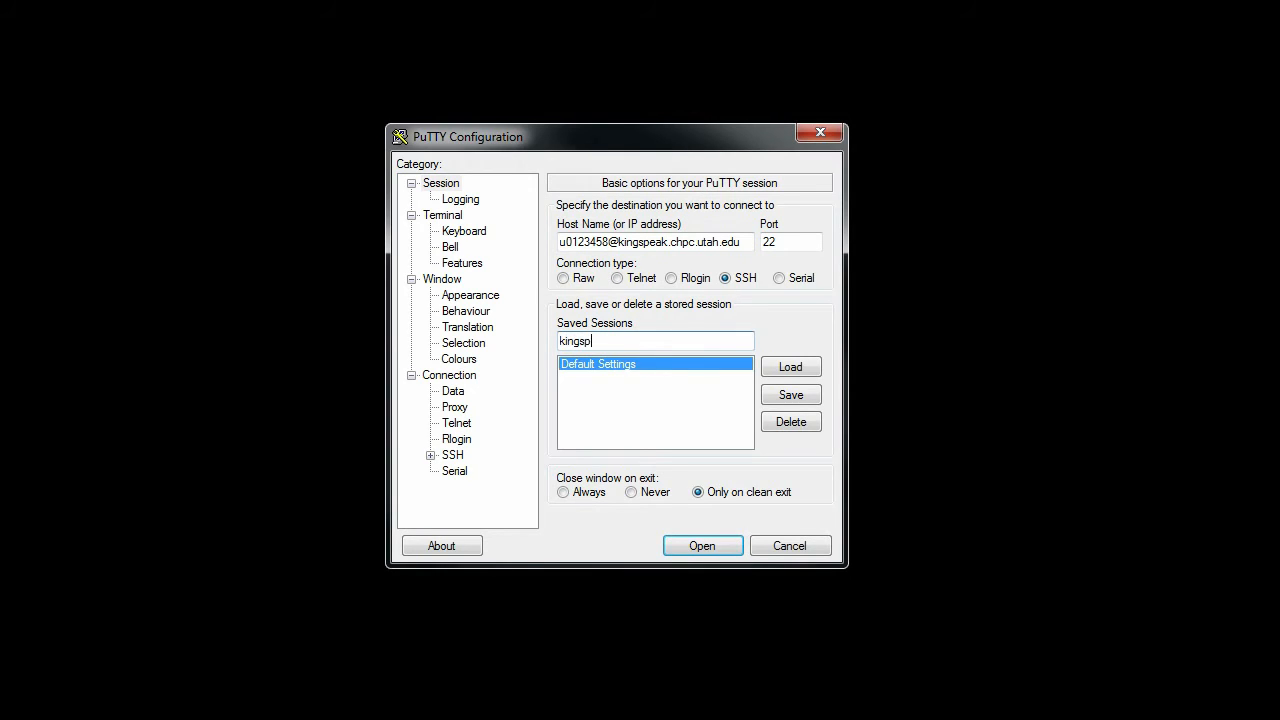
text(eak)
click(785, 395)
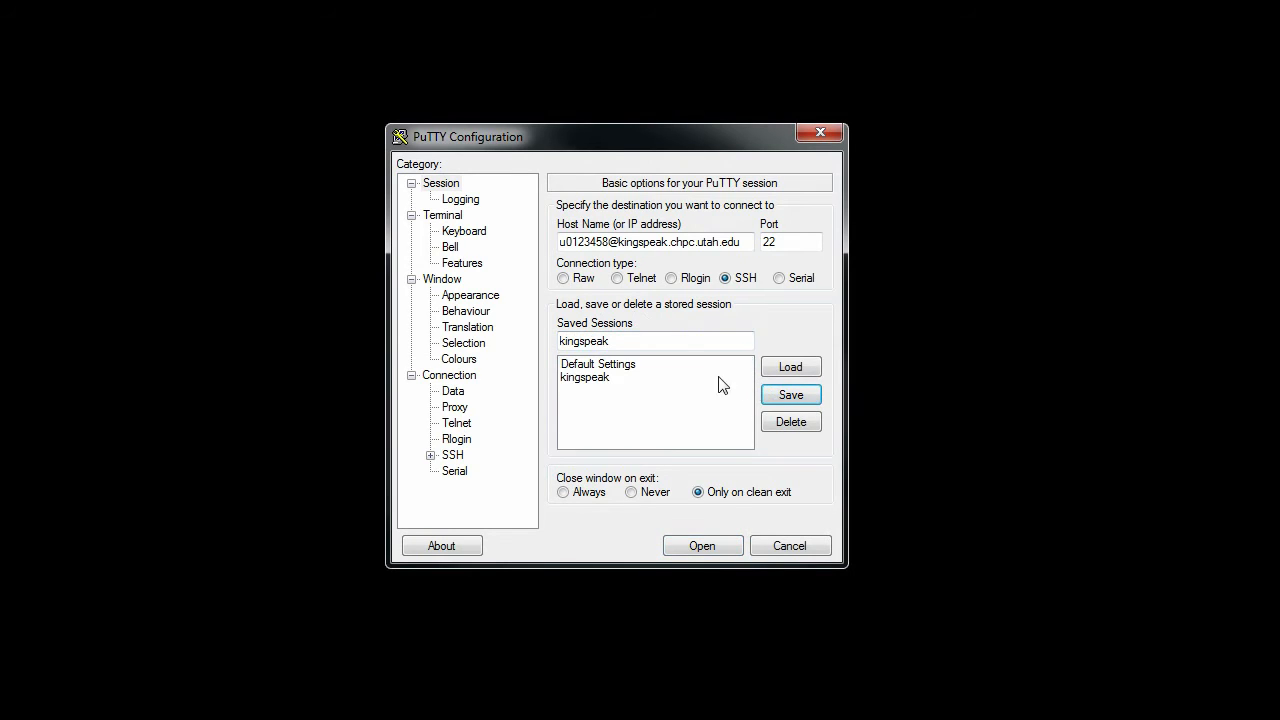
click(583, 378)
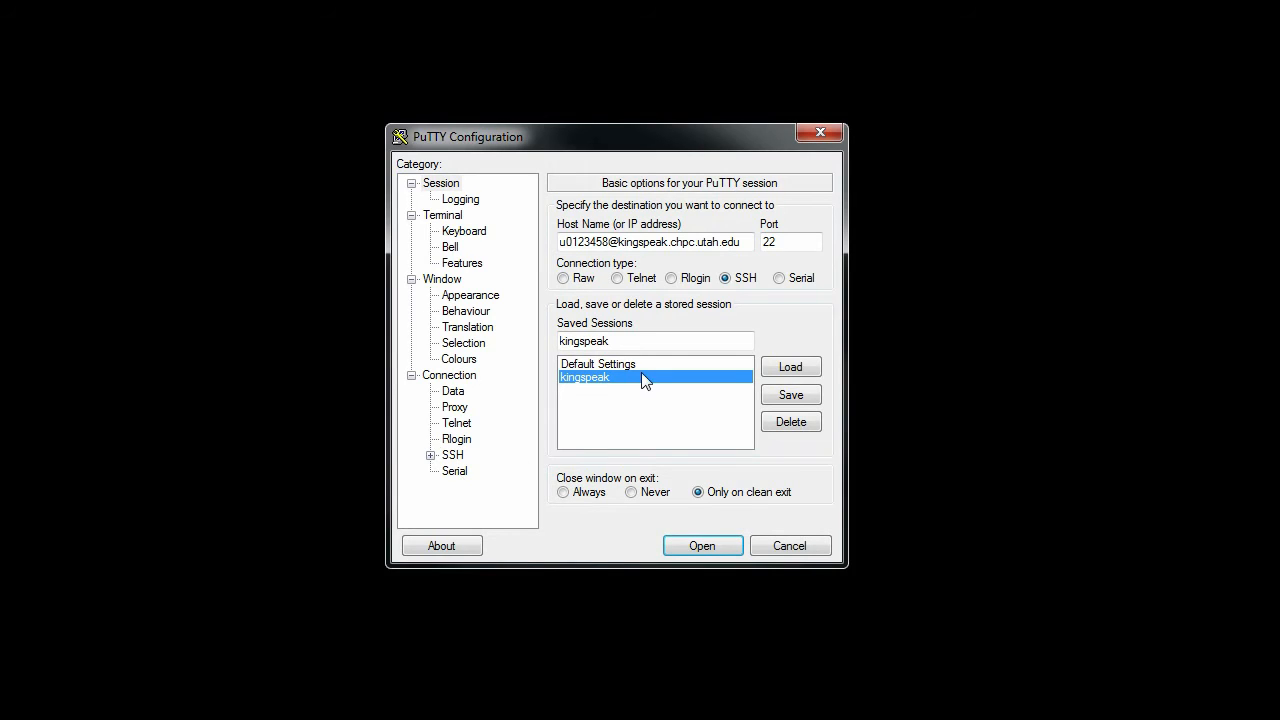
Step: Enable X11 forwarding under Connection > SSH > X11 and save it into the kingspeak session
click(430, 455)
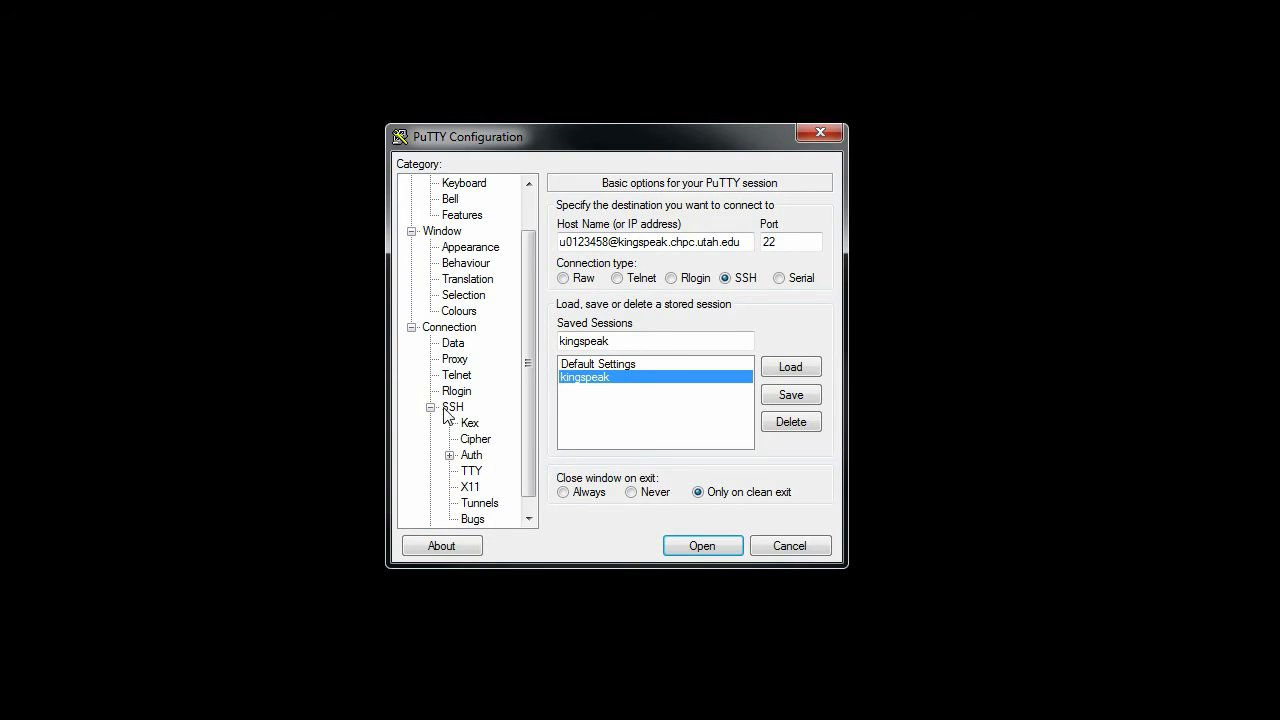
click(469, 487)
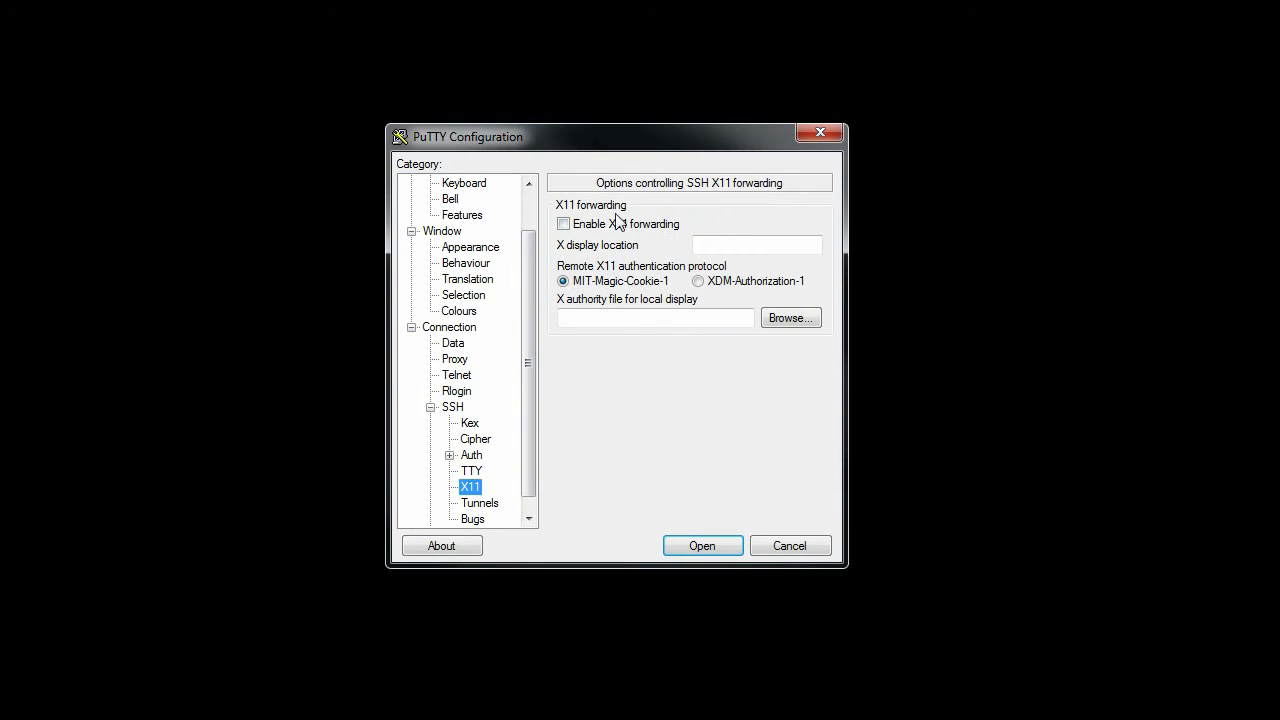
click(565, 227)
drag(524, 450, 529, 367)
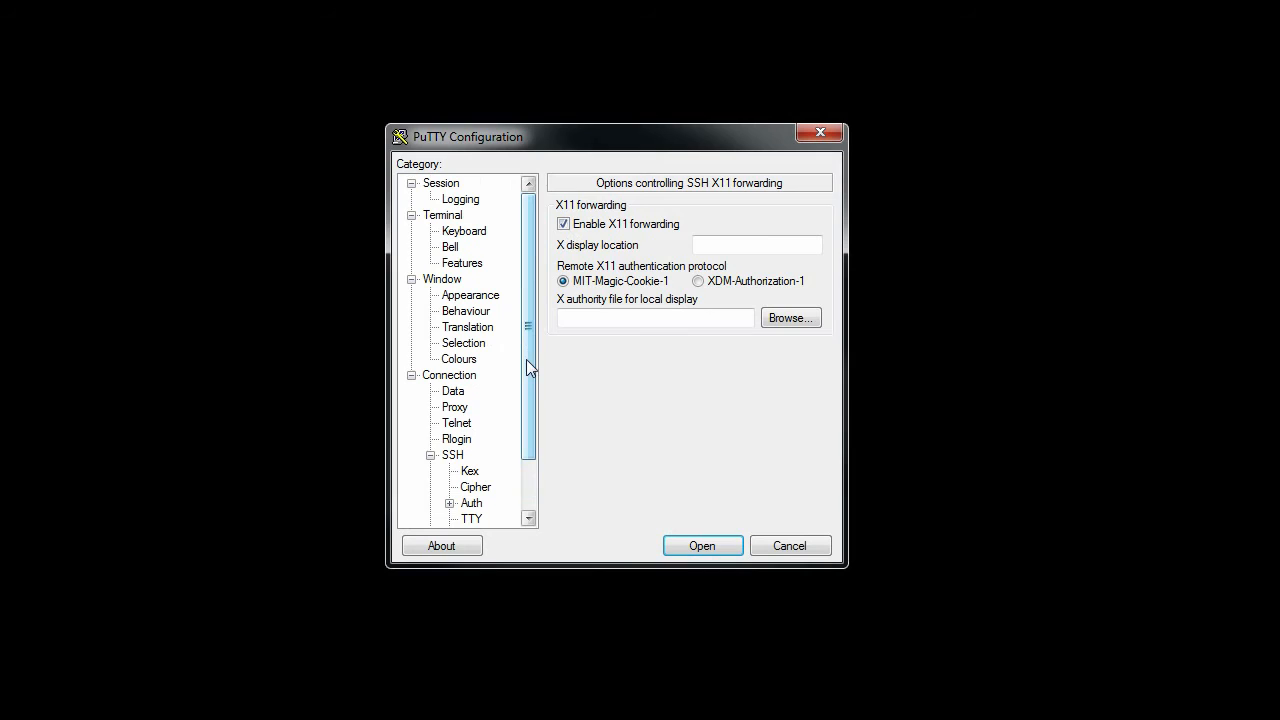
click(450, 186)
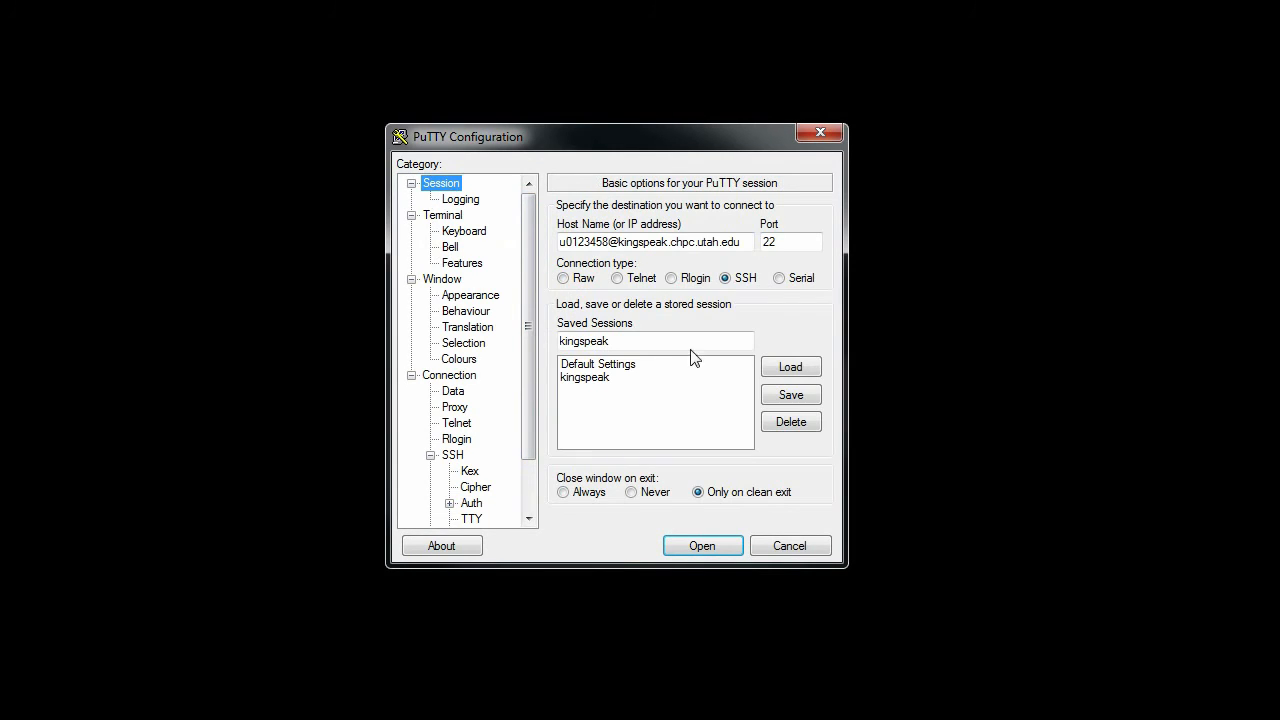
click(612, 378)
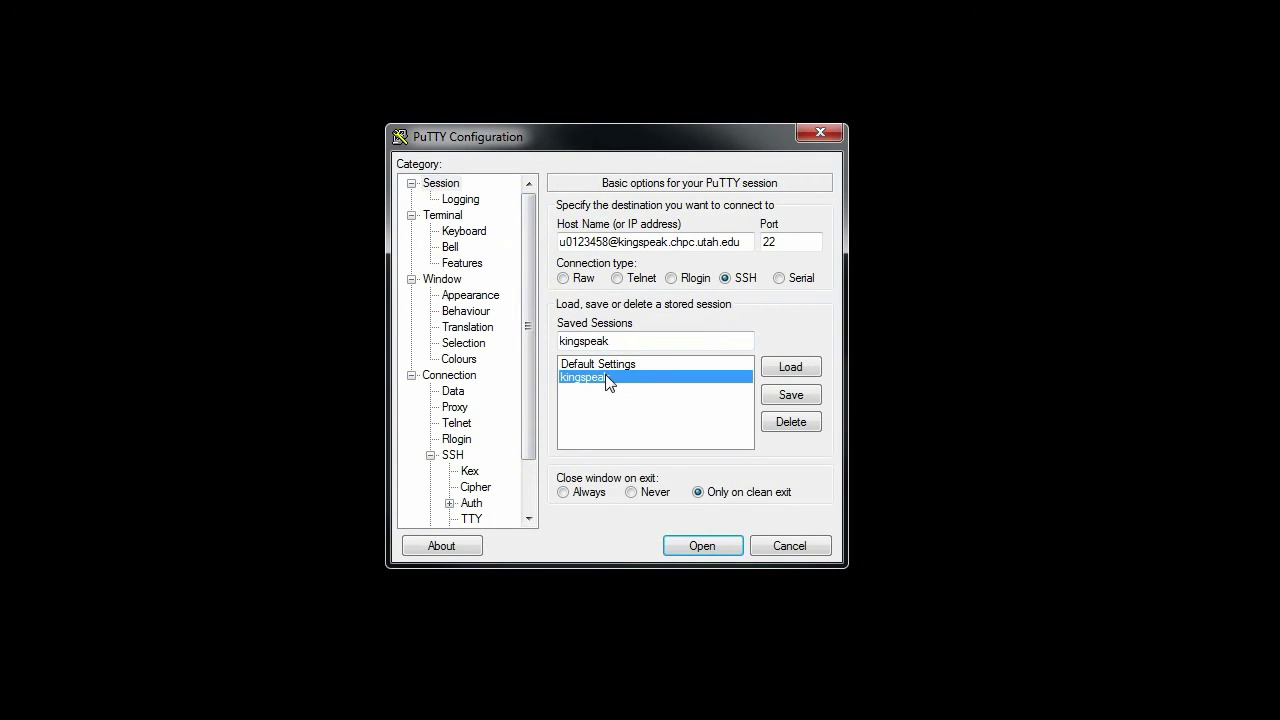
click(784, 398)
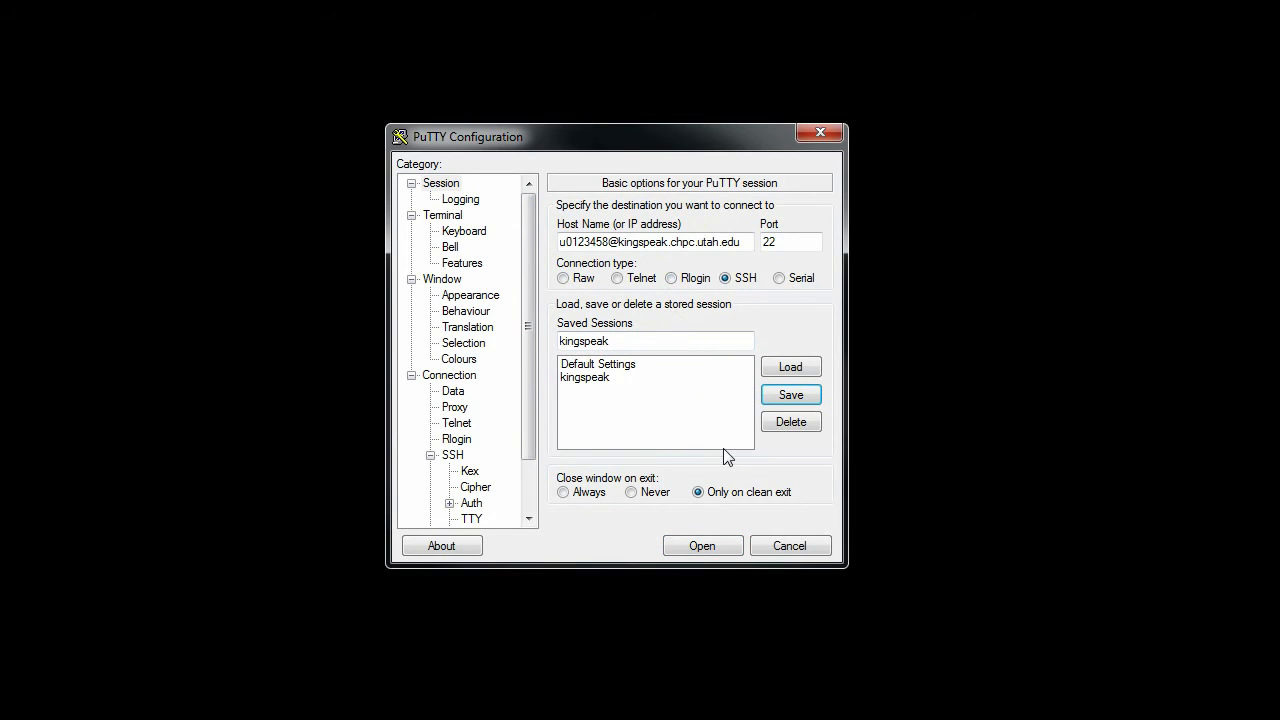
Step: Open the kingspeak connection, trust the uncached host key and submit the password to log in
click(690, 545)
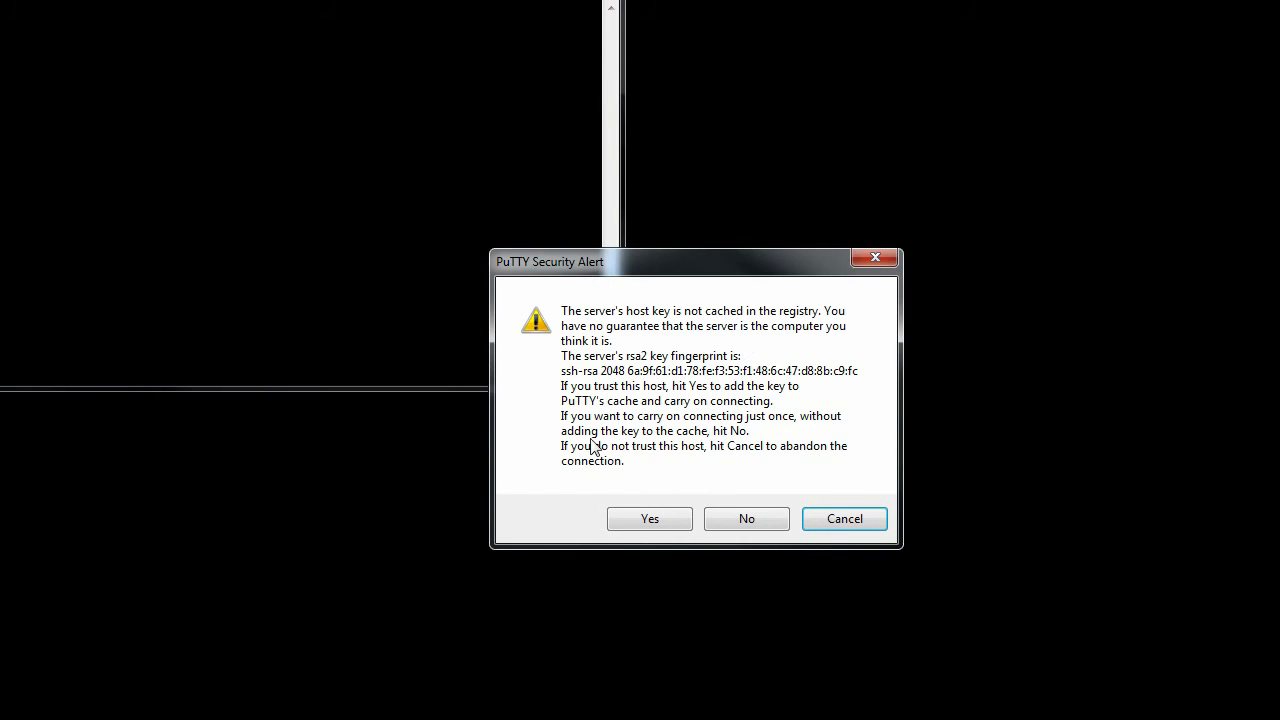
click(660, 520)
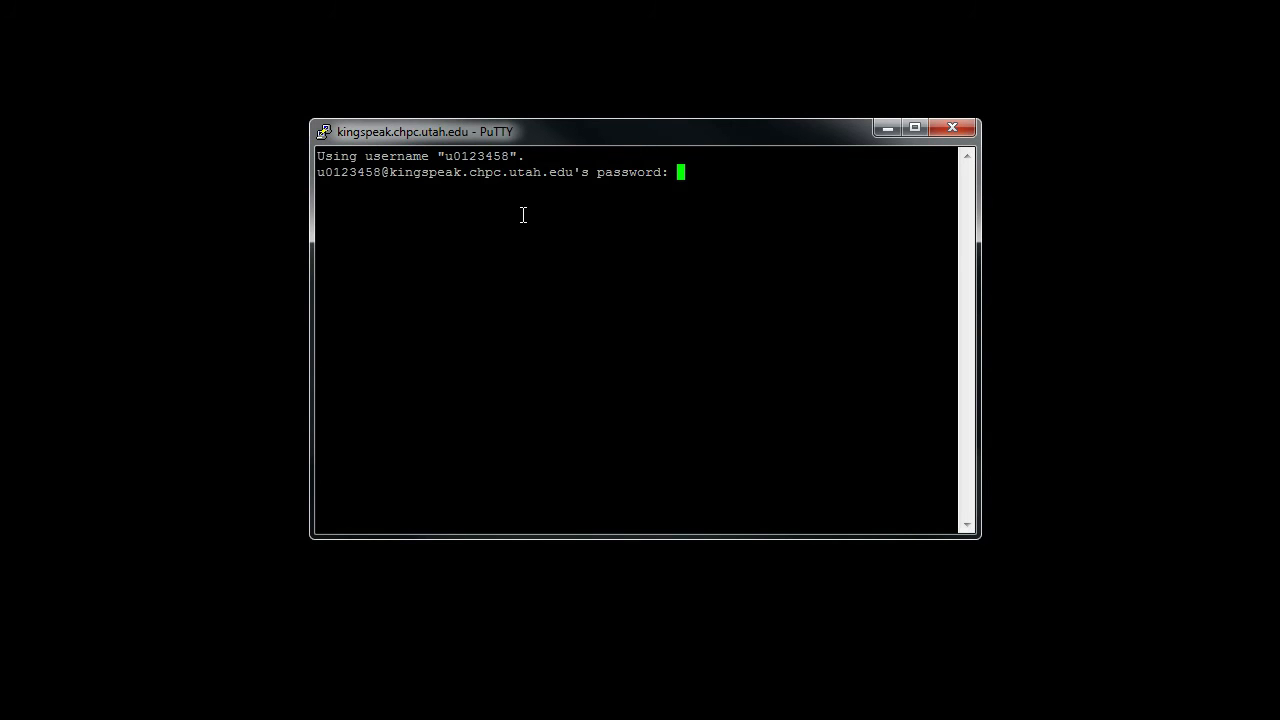
key(Return)
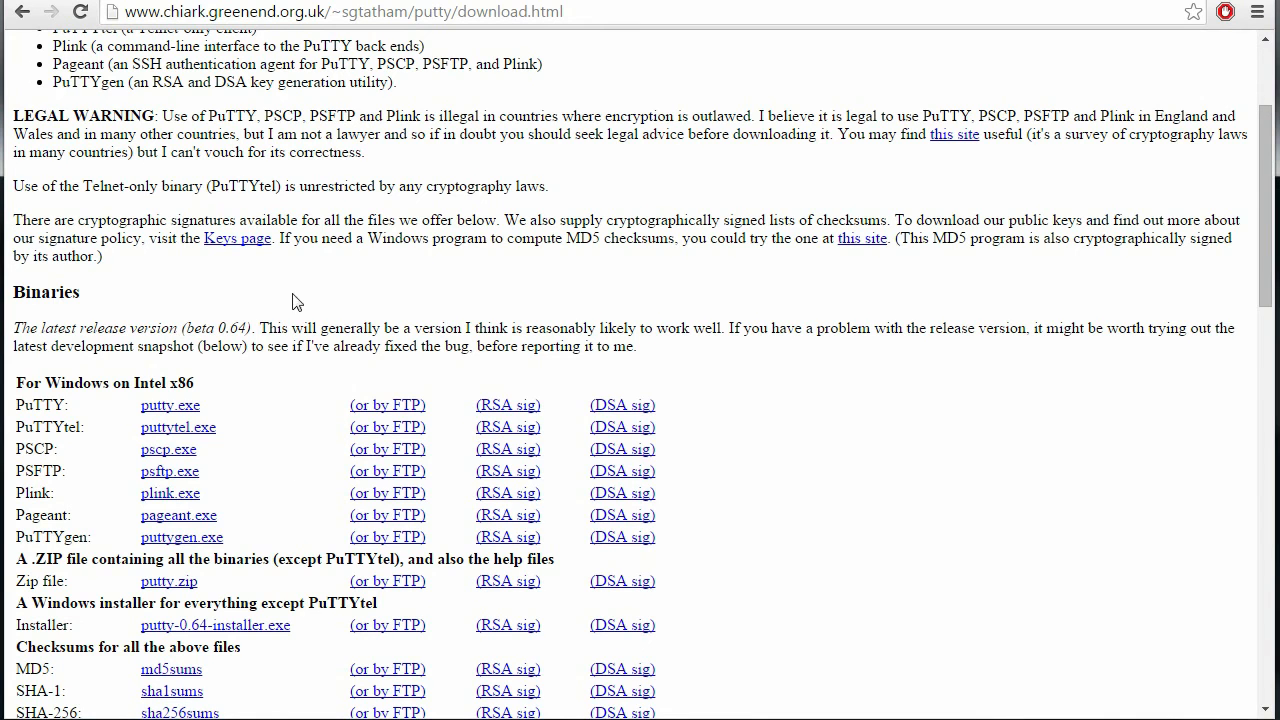
Step: Search for xming in a new tab, open the StraightRunning site and follow the public domain Xming link
key(ctrl+t)
text(xmi)
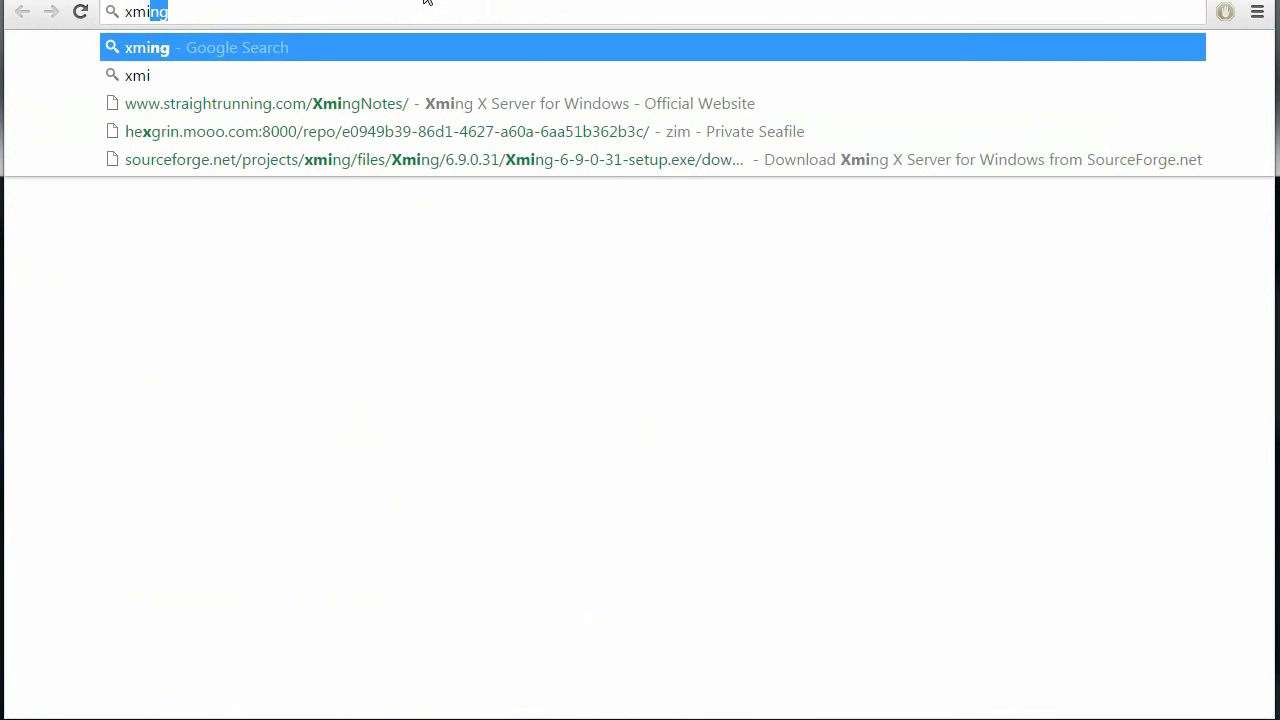
key(Return)
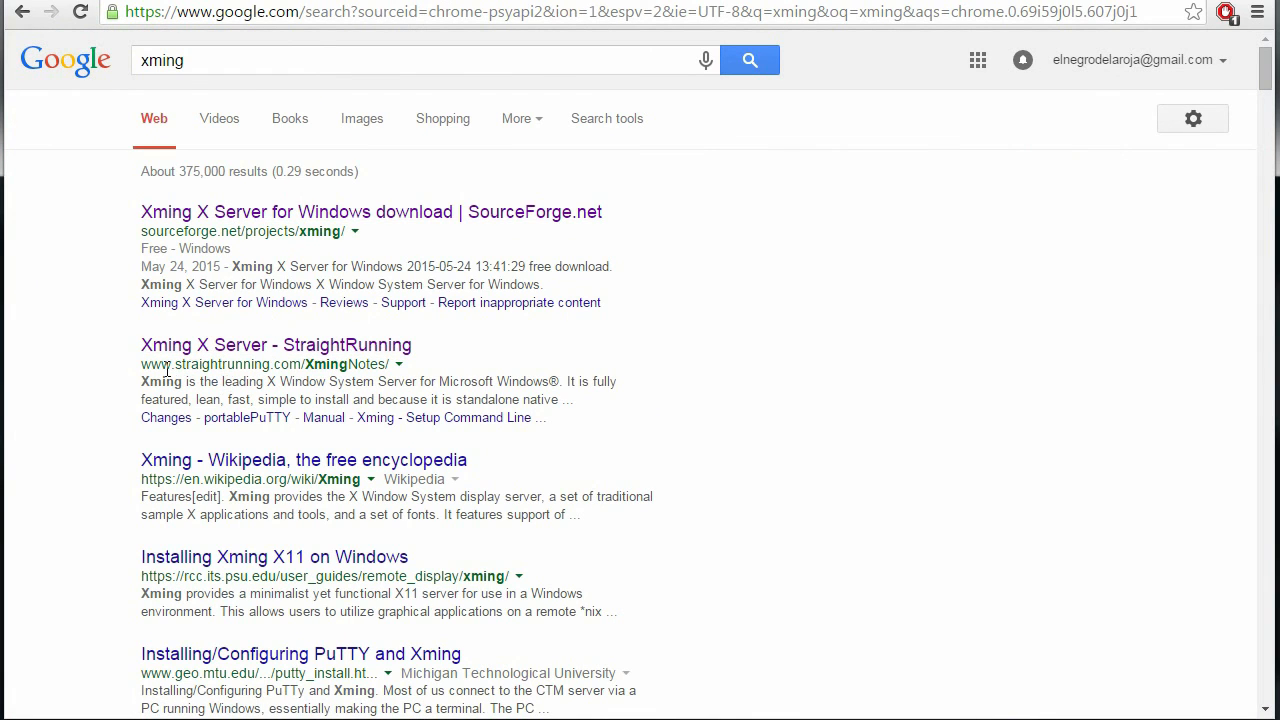
click(314, 346)
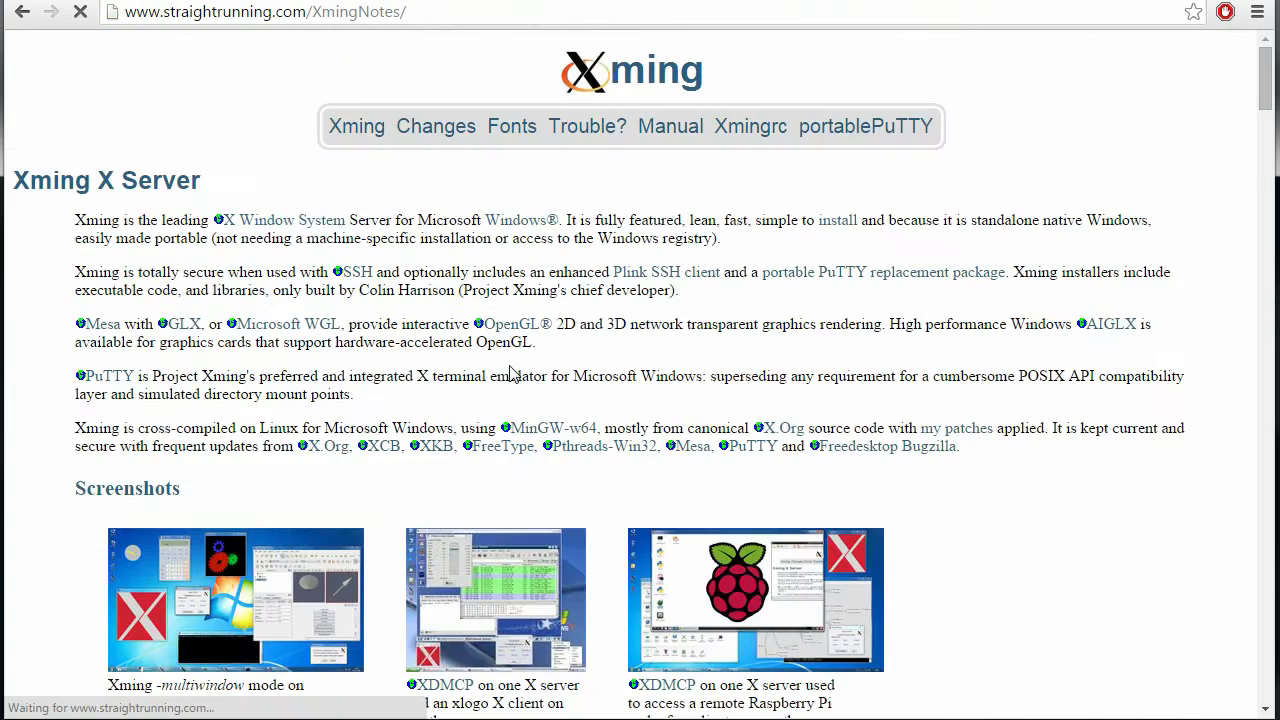
scroll(283, 355, down, 5)
scroll(283, 355, down, 1)
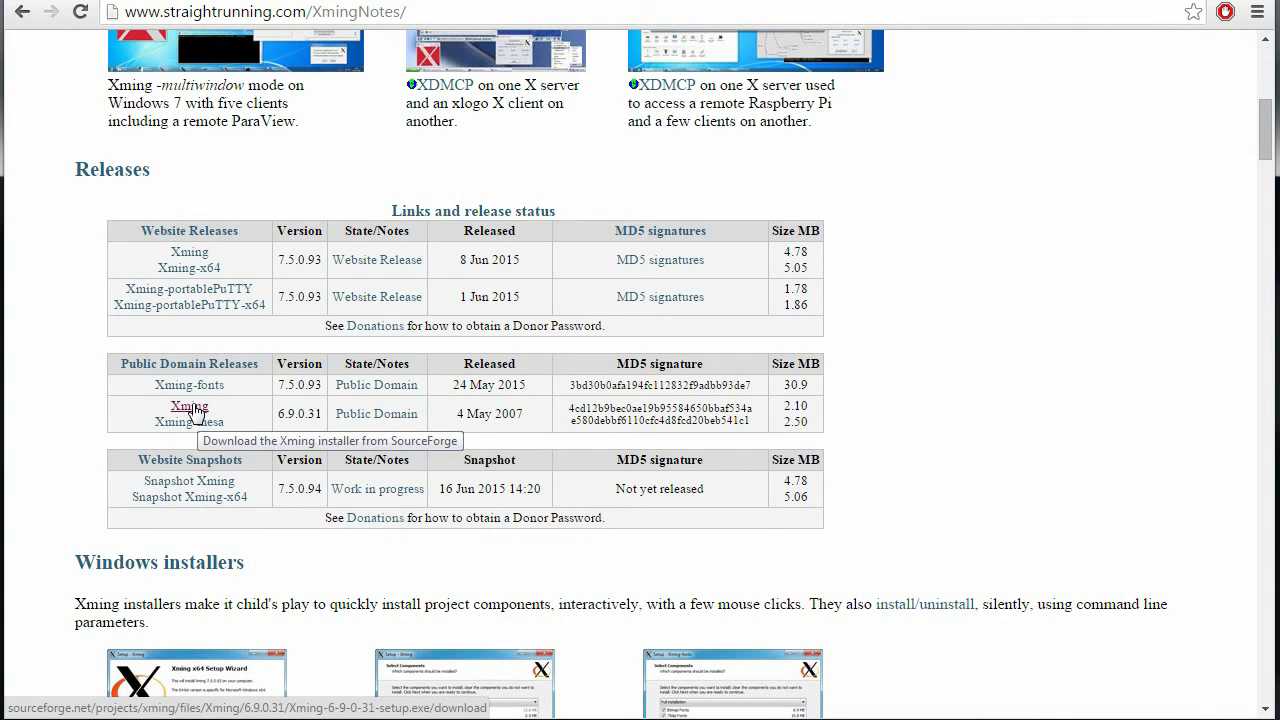
click(197, 413)
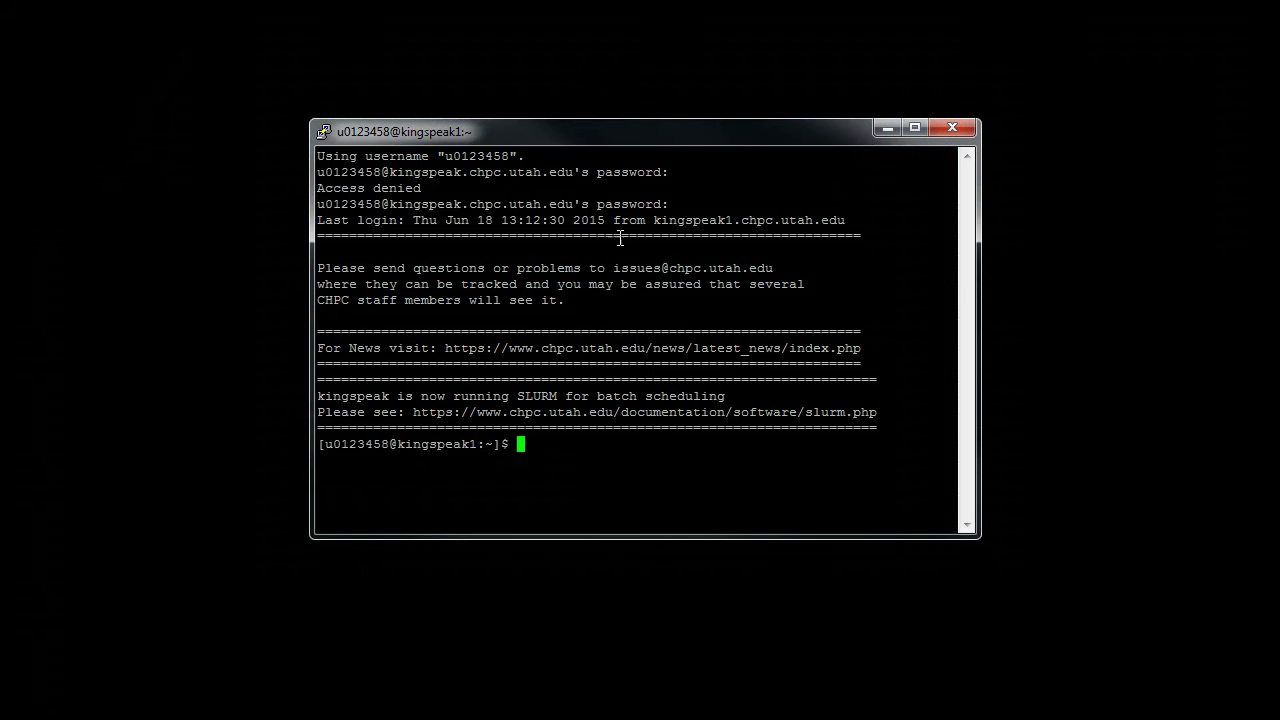
text(xeye)
text(s)
Step: Run xeyes on kingspeak, place its window over the terminal, close it and return to Chrome
key(Return)
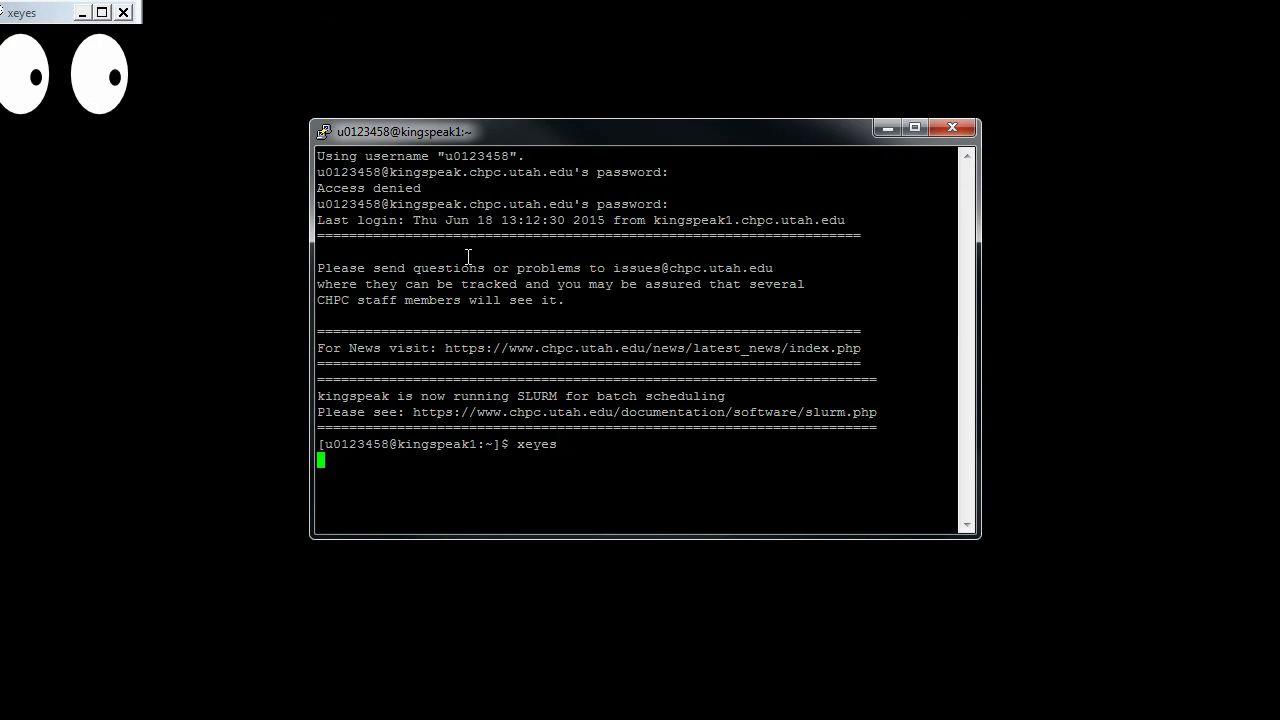
drag(42, 13, 598, 312)
click(598, 312)
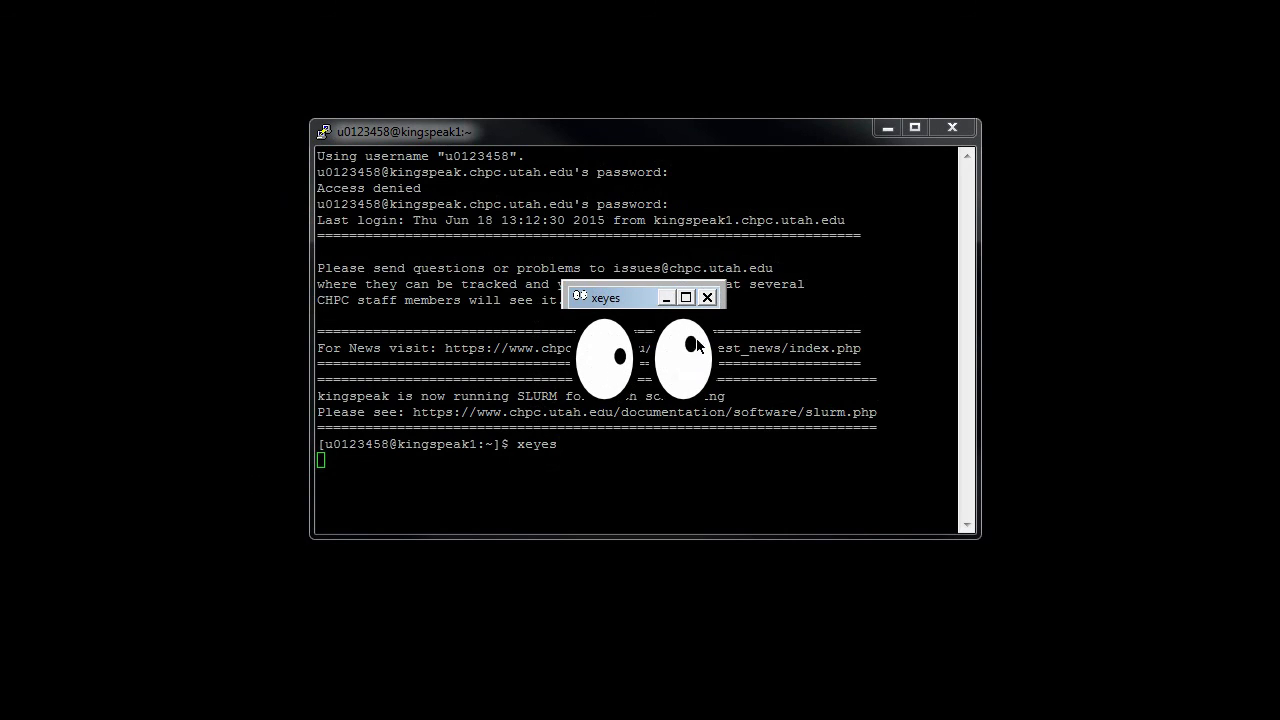
click(707, 297)
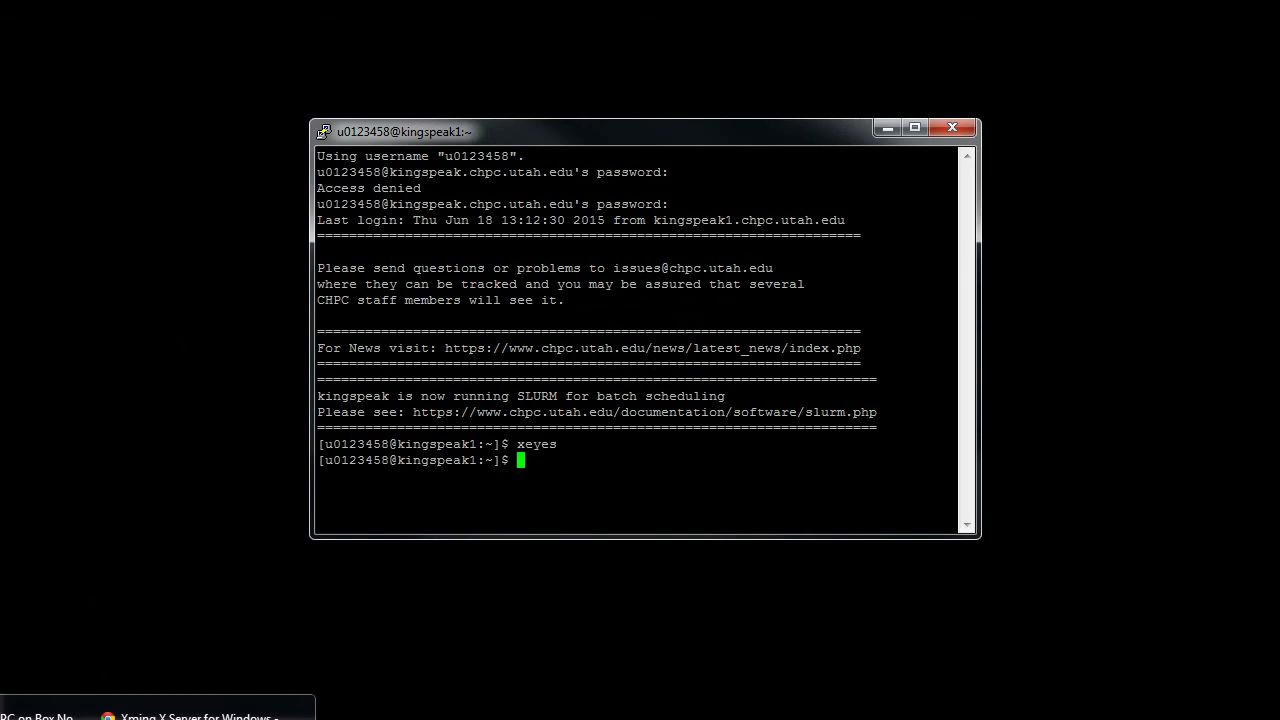
click(123, 666)
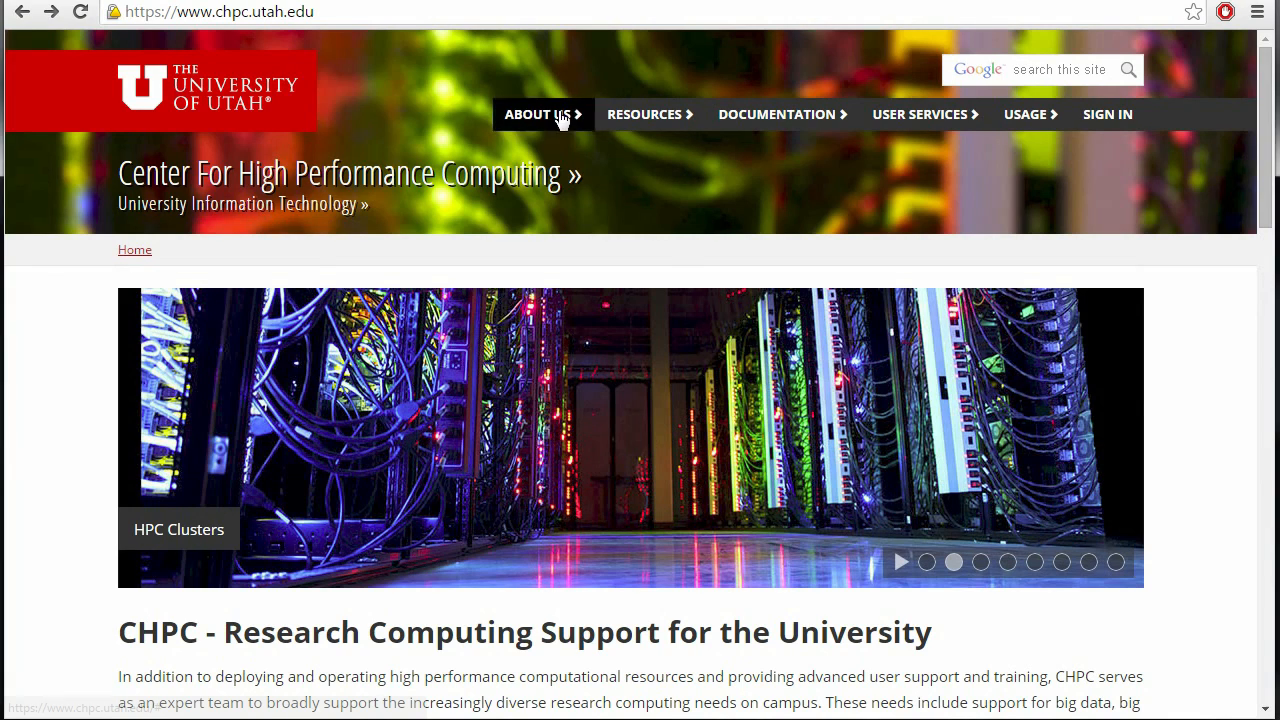
click(560, 265)
scroll(511, 322, down, 3)
scroll(508, 334, down, 2)
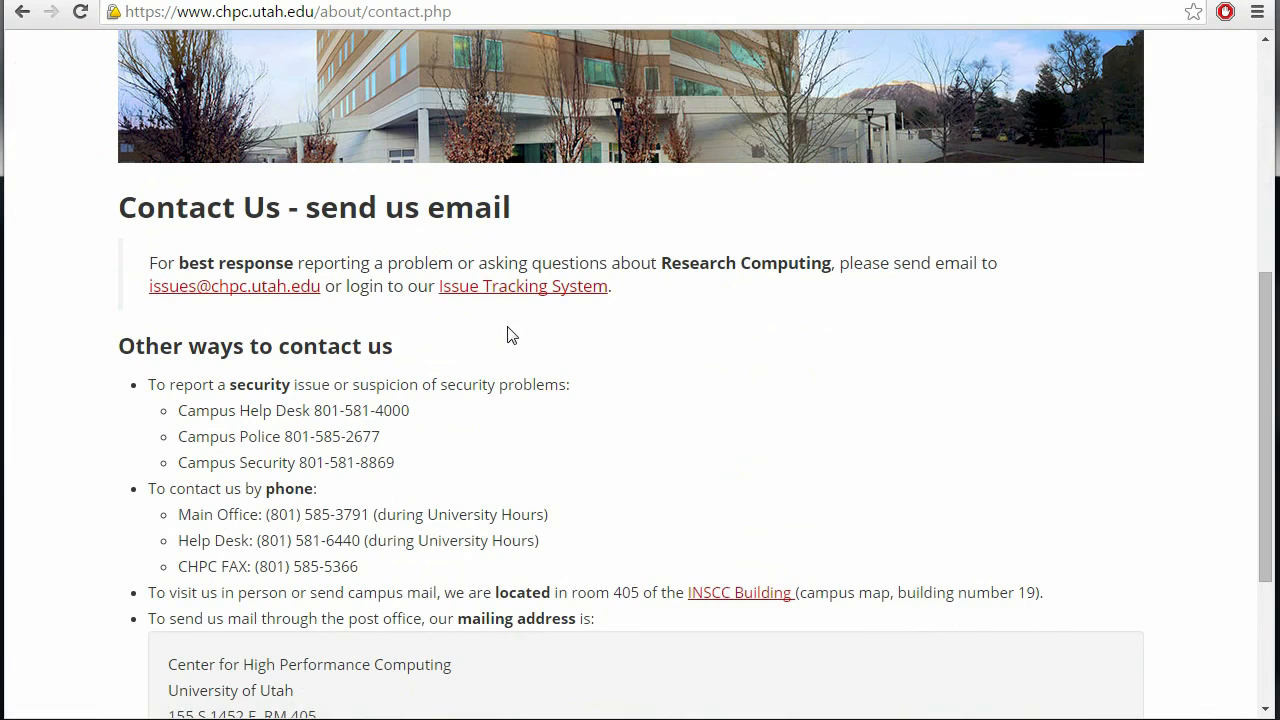
scroll(531, 400, down, 1)
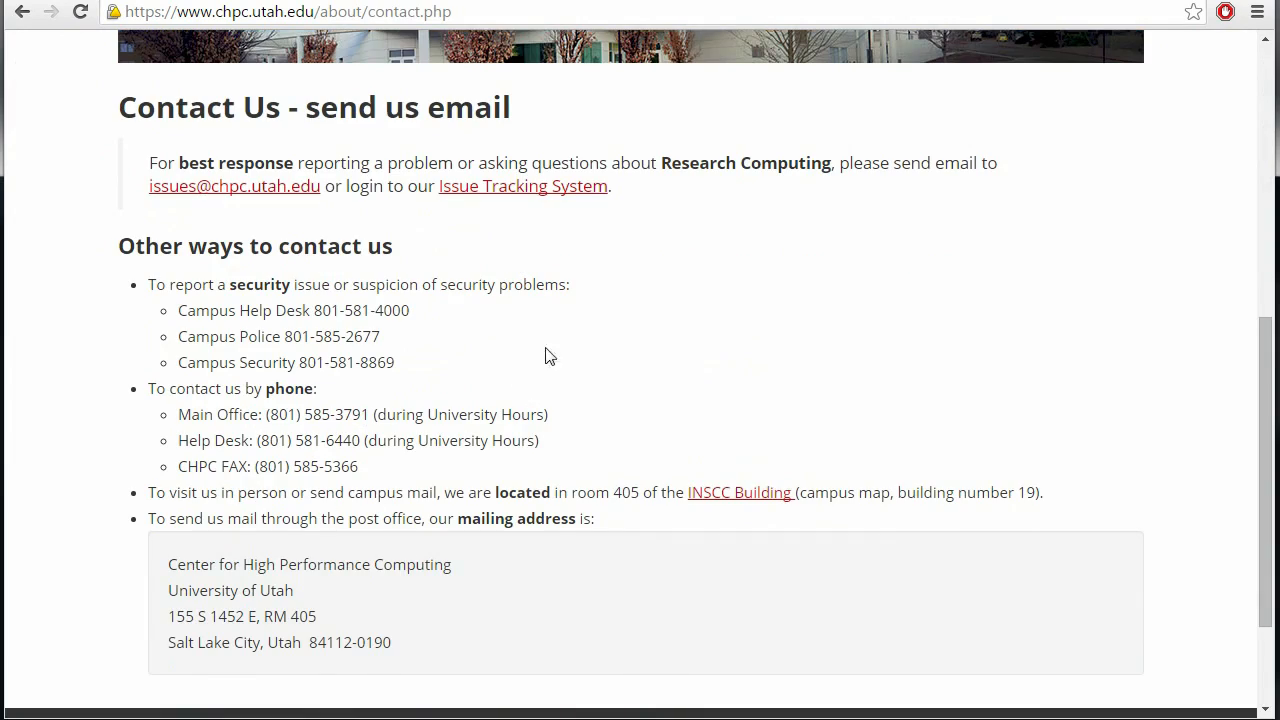
scroll(616, 341, up, 2)
scroll(616, 341, down, 3)
scroll(540, 409, up, 1)
mouse_move(140, 180)
mouse_down()
mouse_move(183, 195)
mouse_move(322, 194)
mouse_up()
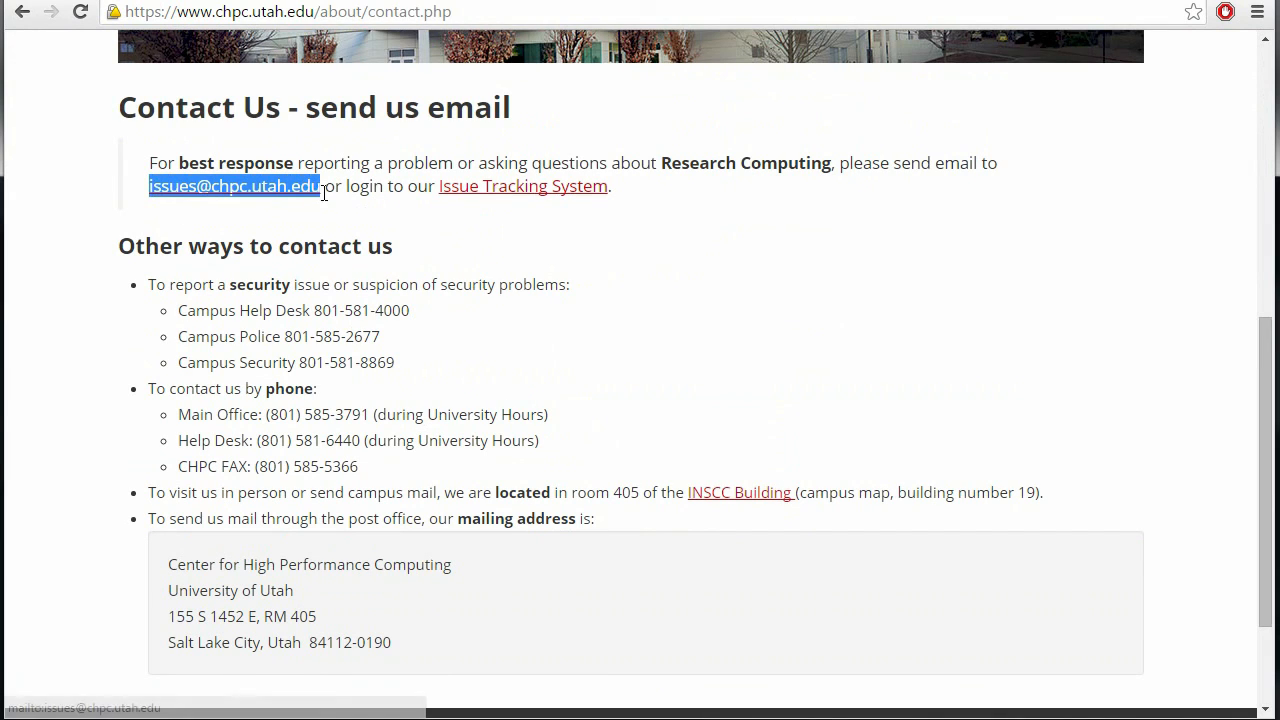
click(800, 310)
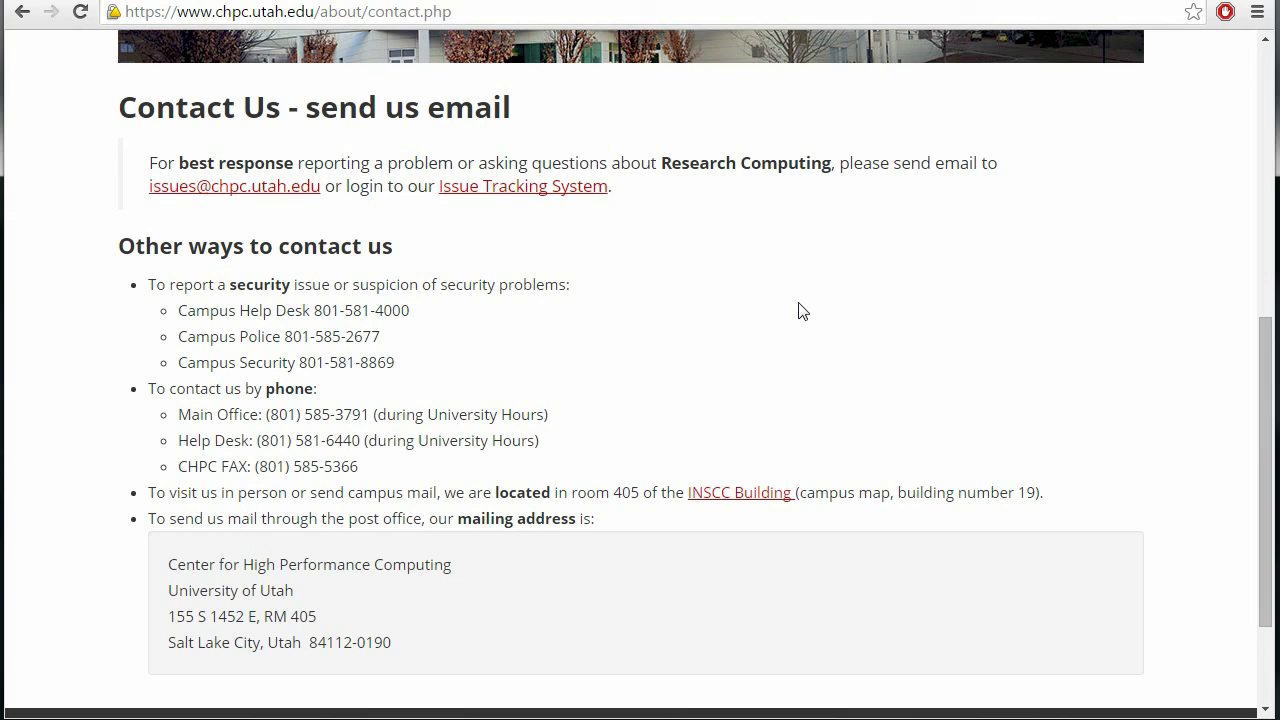